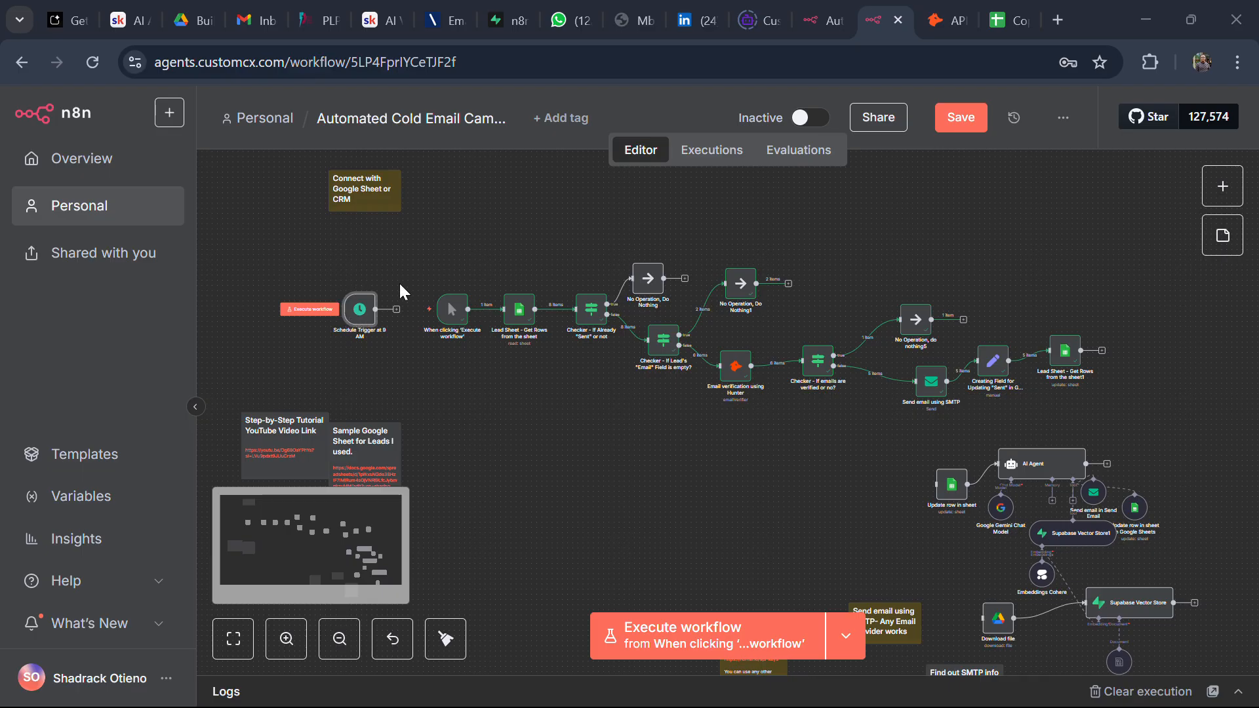
# Step: Leave the n8n cold email workflow and switch to the Gmail inbox tab
pyautogui.click(256, 24)
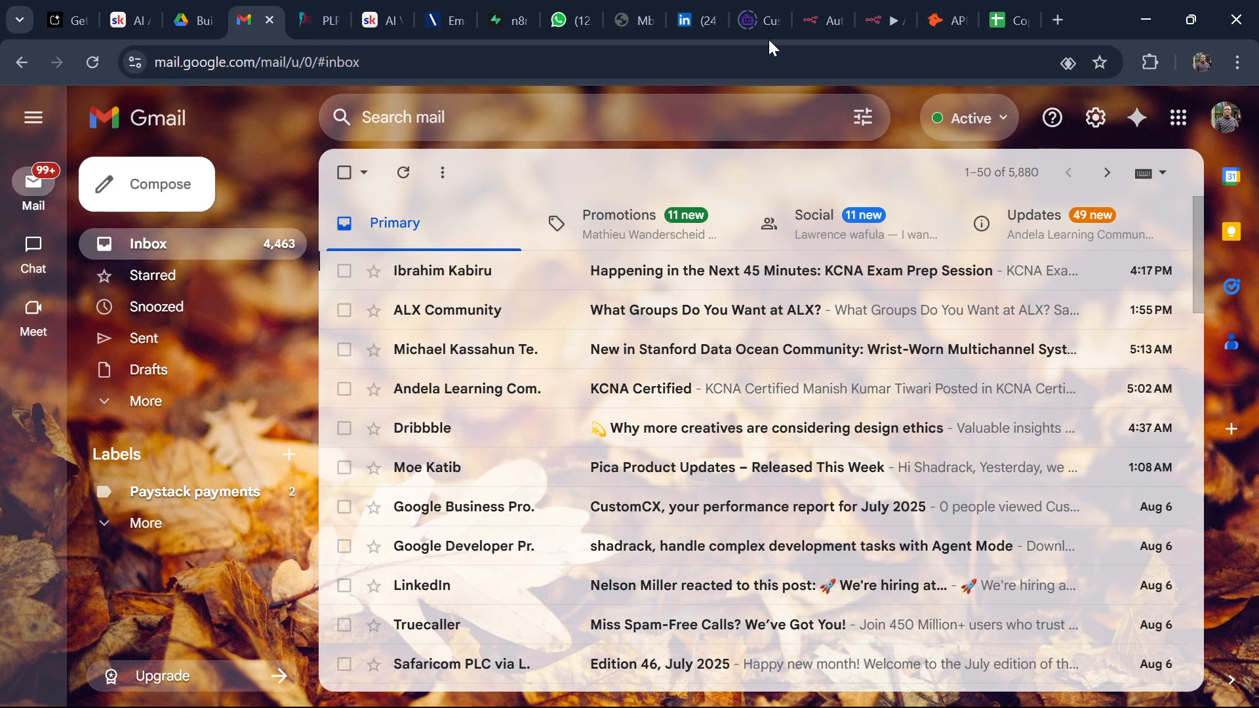
# Step: Review the Send email using SMTP node's sender, subject and message, then return to the canvas
pyautogui.click(860, 19)
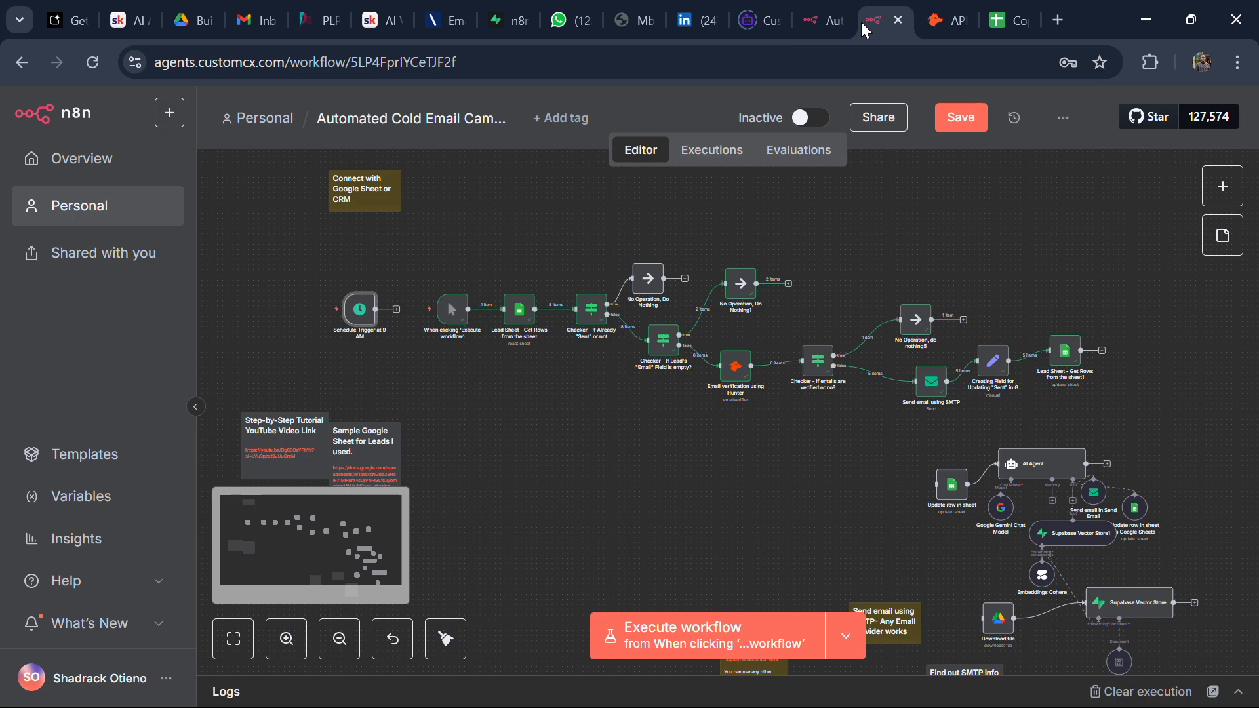
pyautogui.doubleClick(930, 388)
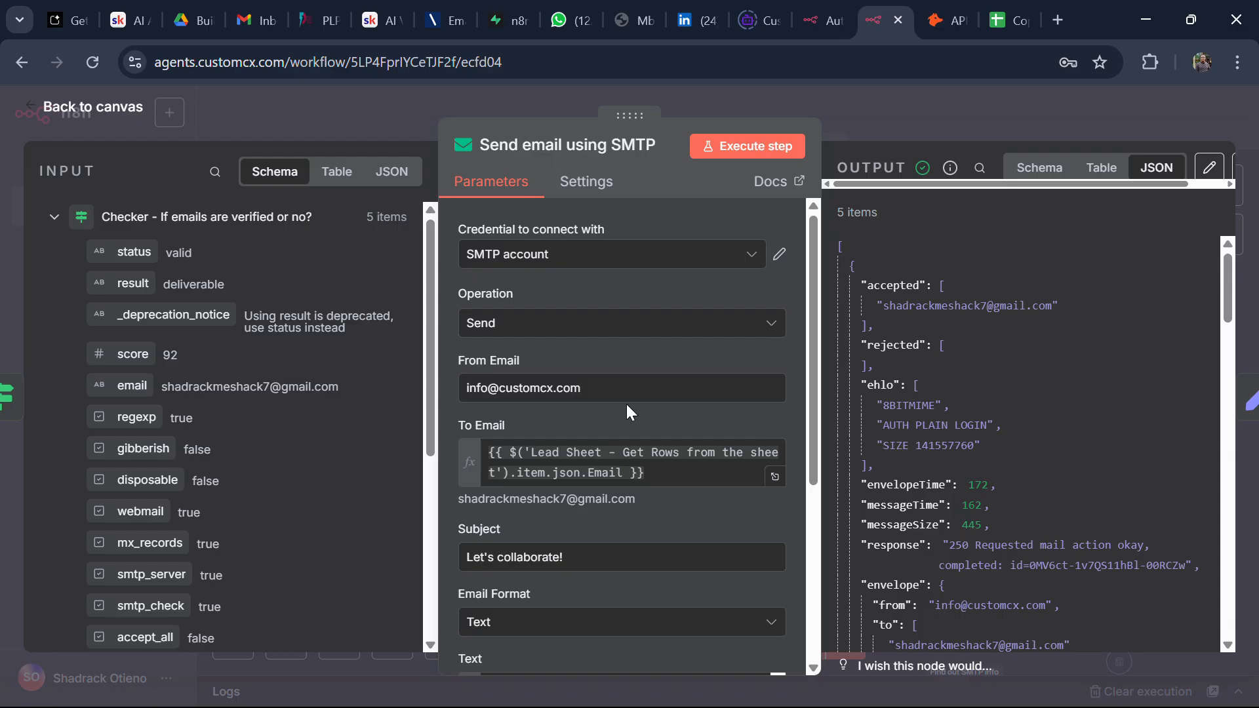
pyautogui.scroll(-3, 597, 433)
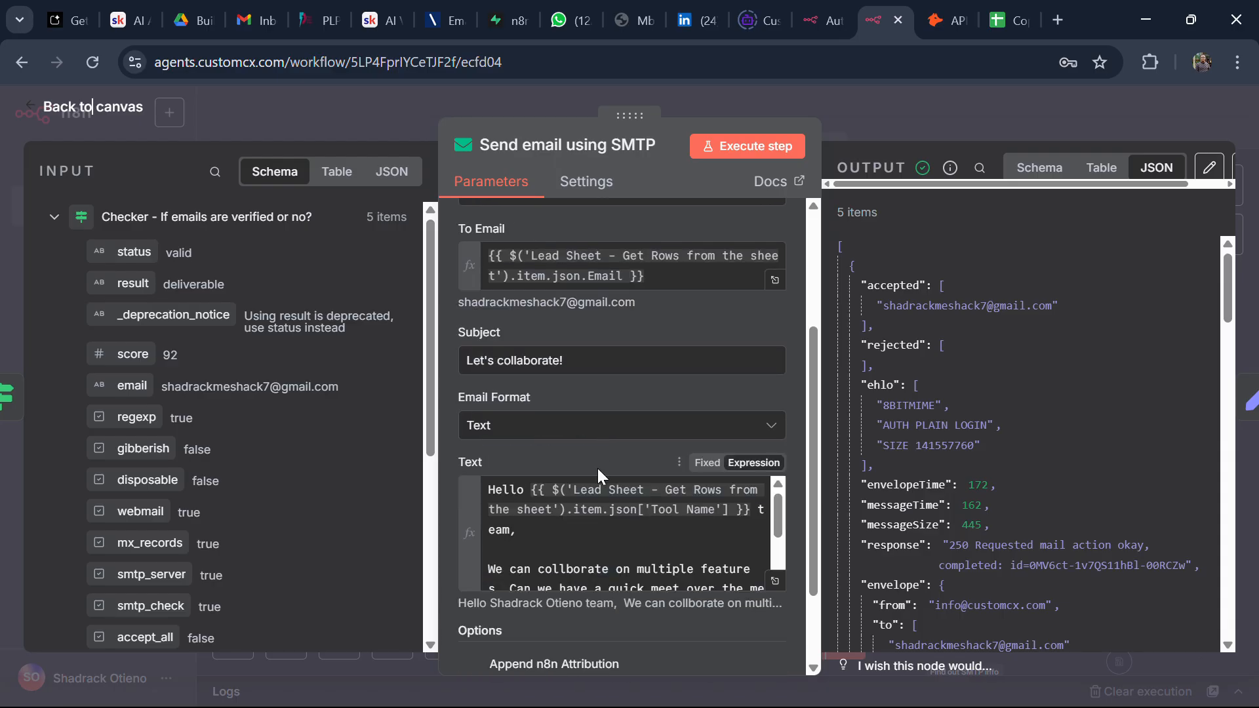
pyautogui.scroll(-2, 609, 478)
pyautogui.scroll(3, 600, 514)
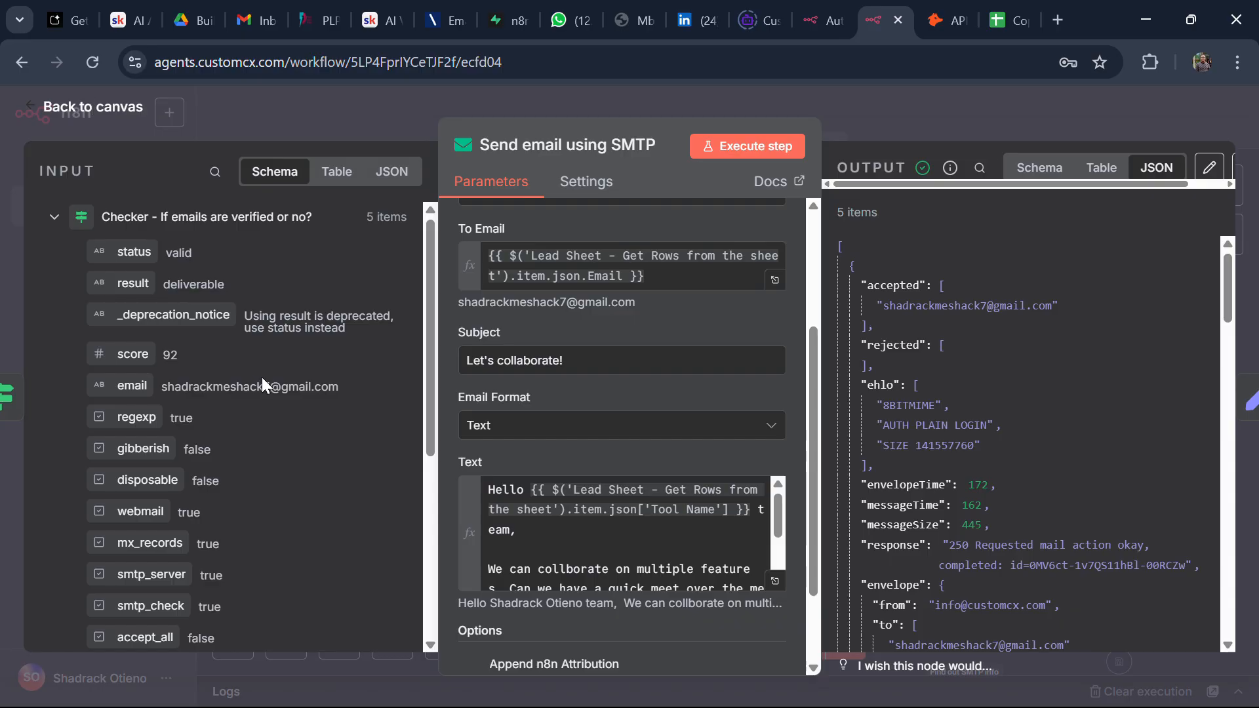
pyautogui.click(108, 107)
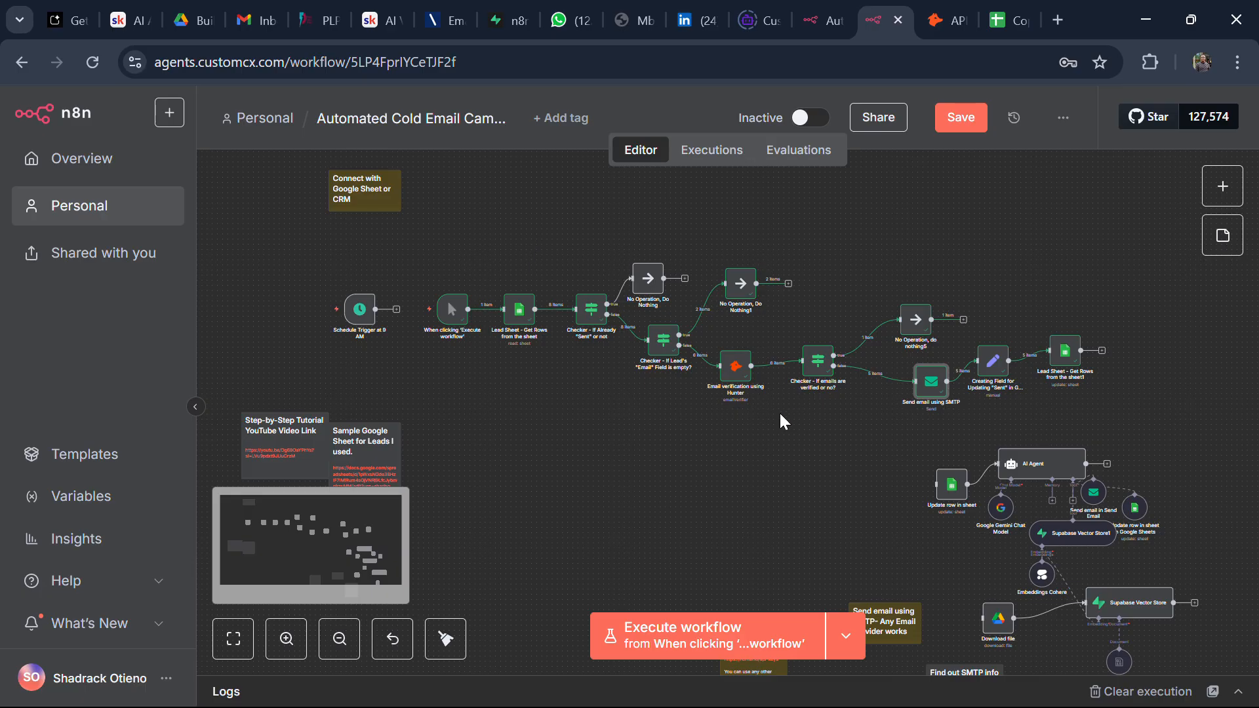
# Step: Execute the whole workflow and check Gmail for the new 'Let's collaborate!' email
pyautogui.click(419, 314)
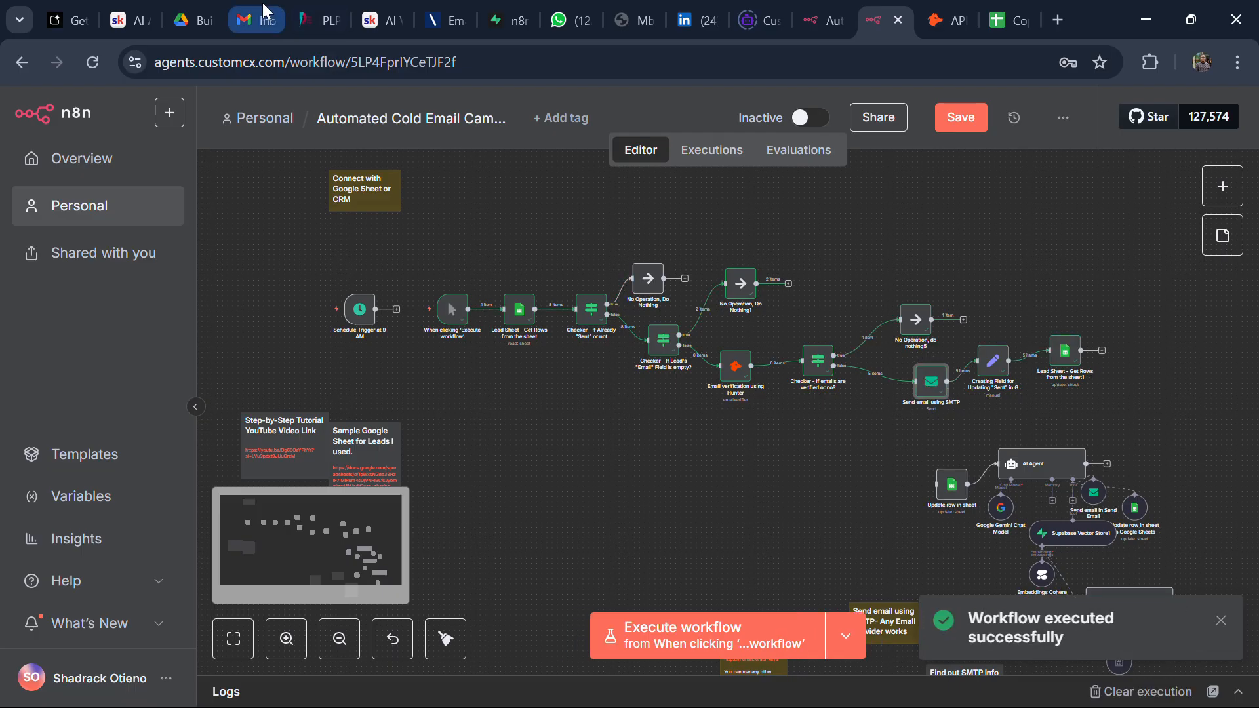
pyautogui.click(263, 19)
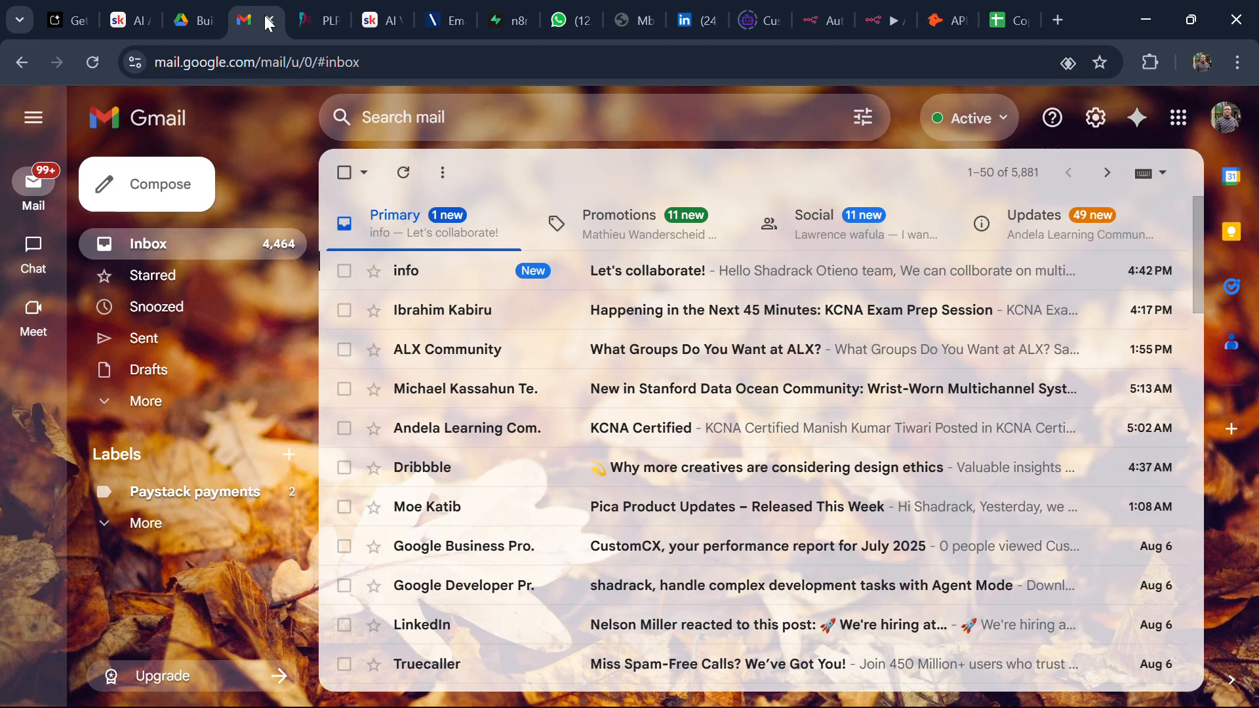
# Step: Read the 'Let's collaborate!' email in Gmail, then return to the n8n workflow editor
pyautogui.click(635, 285)
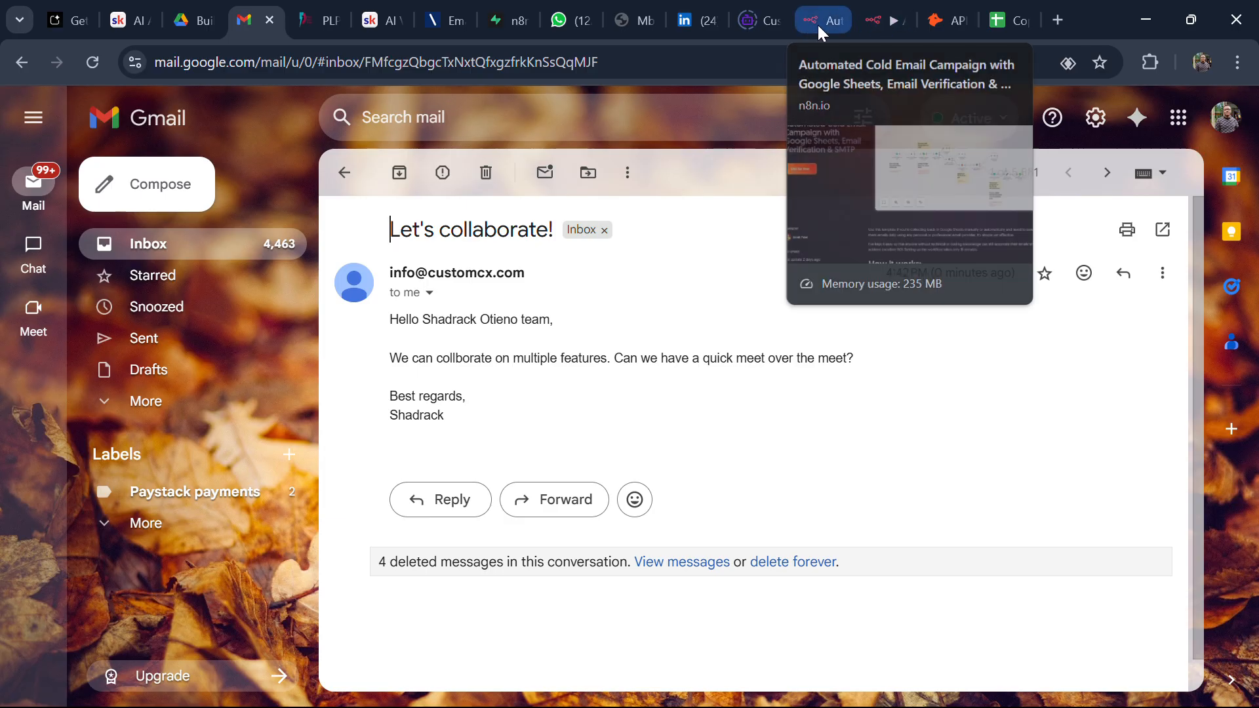
pyautogui.click(860, 23)
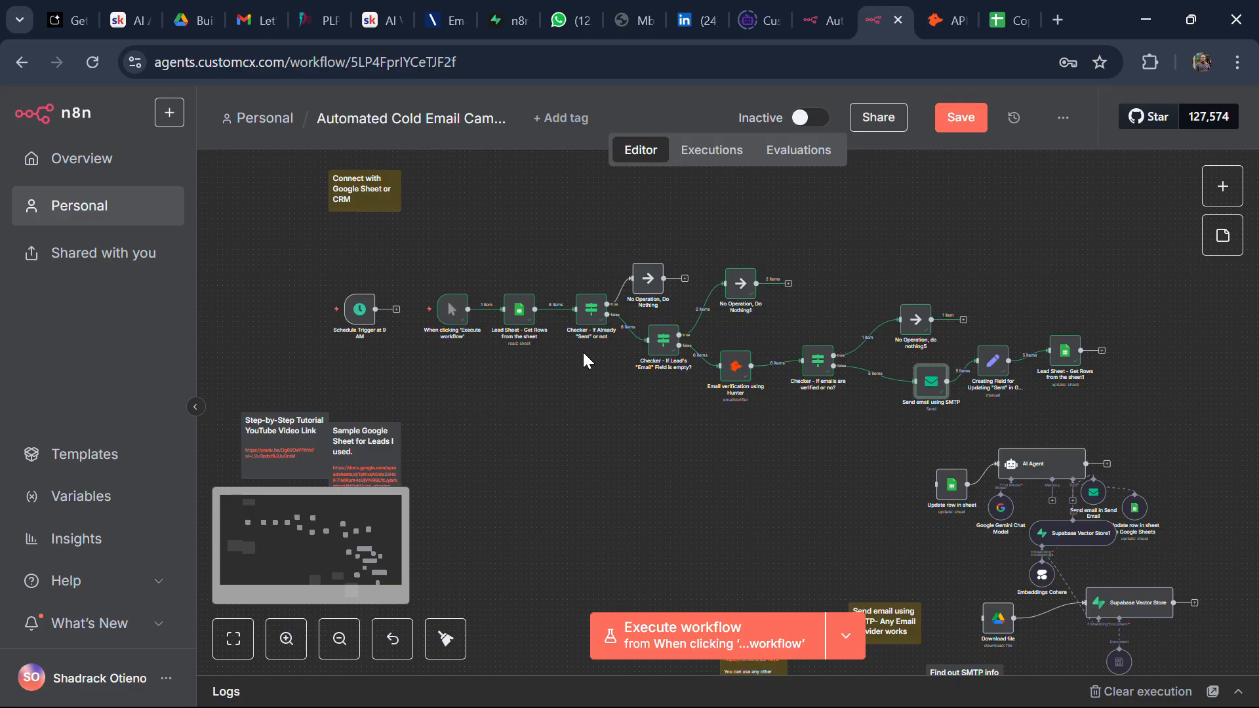
pyautogui.doubleClick(358, 308)
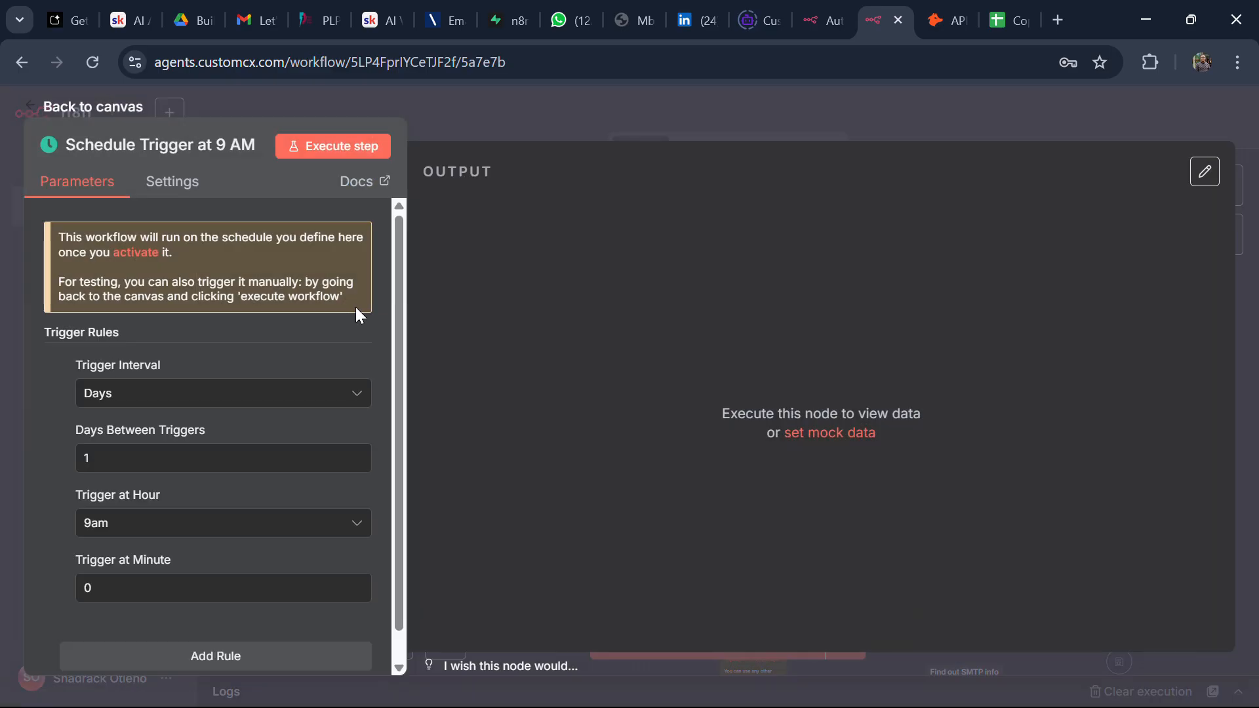
pyautogui.click(360, 390)
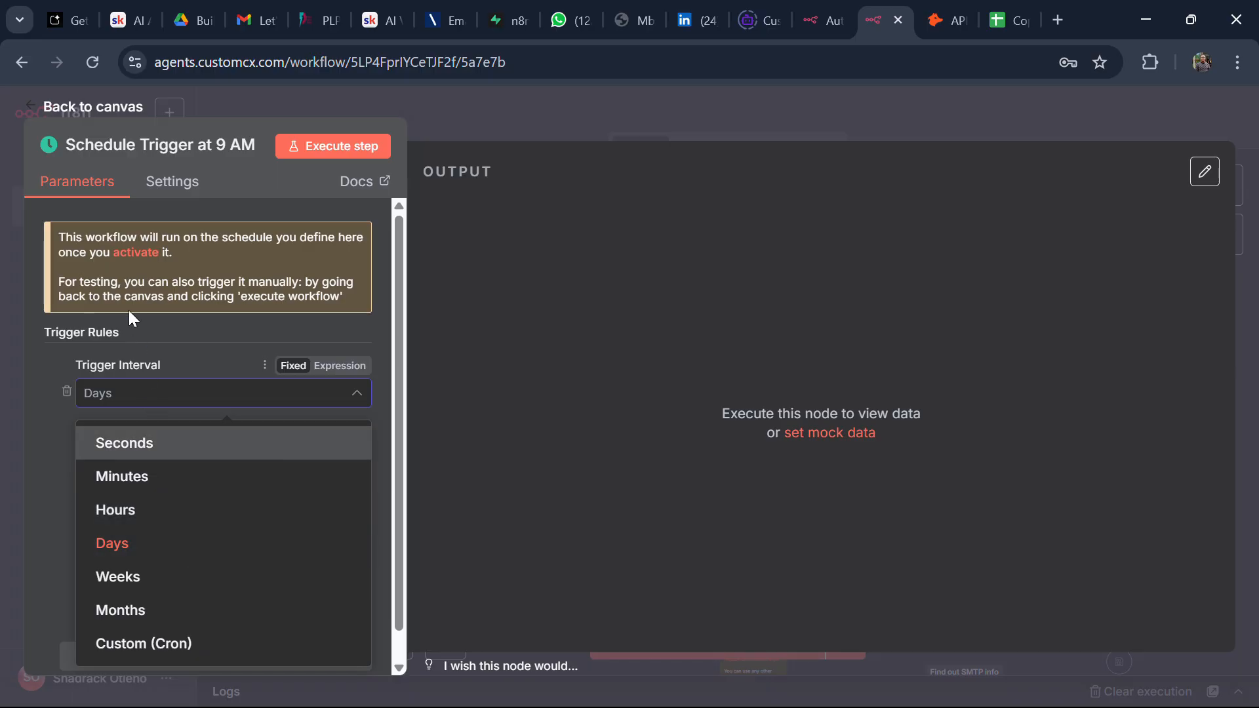
pyautogui.click(91, 119)
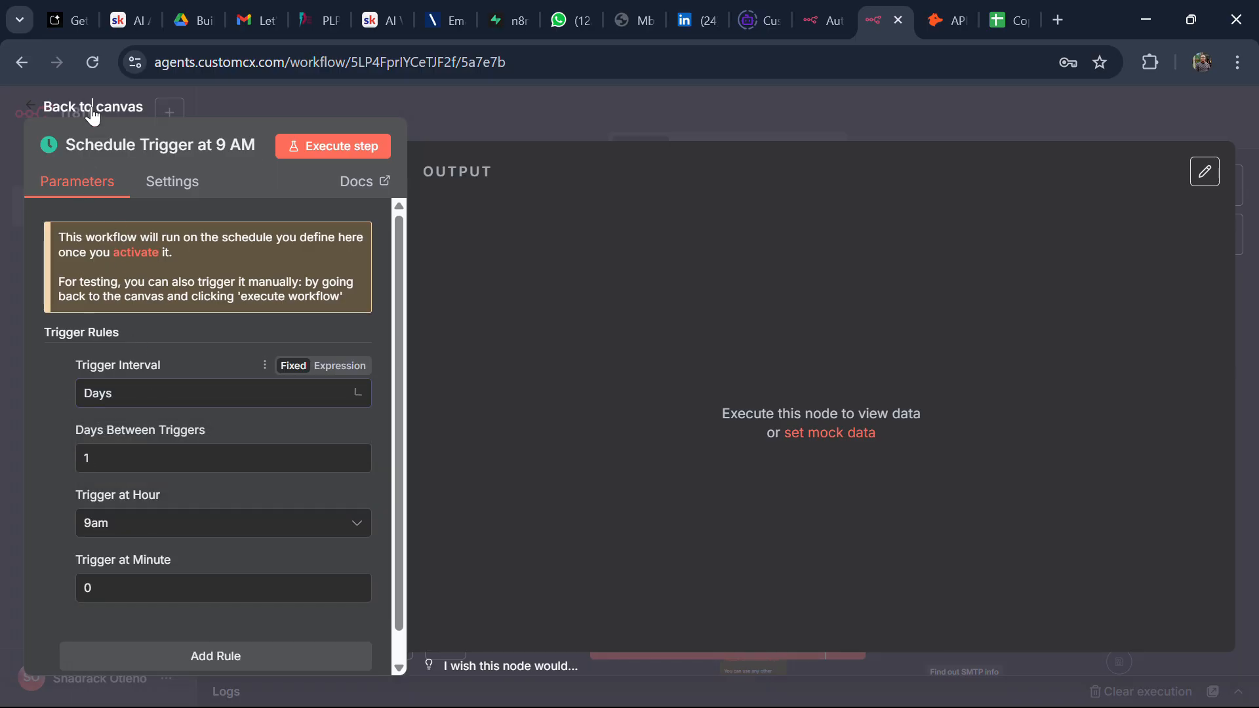
pyautogui.click(92, 112)
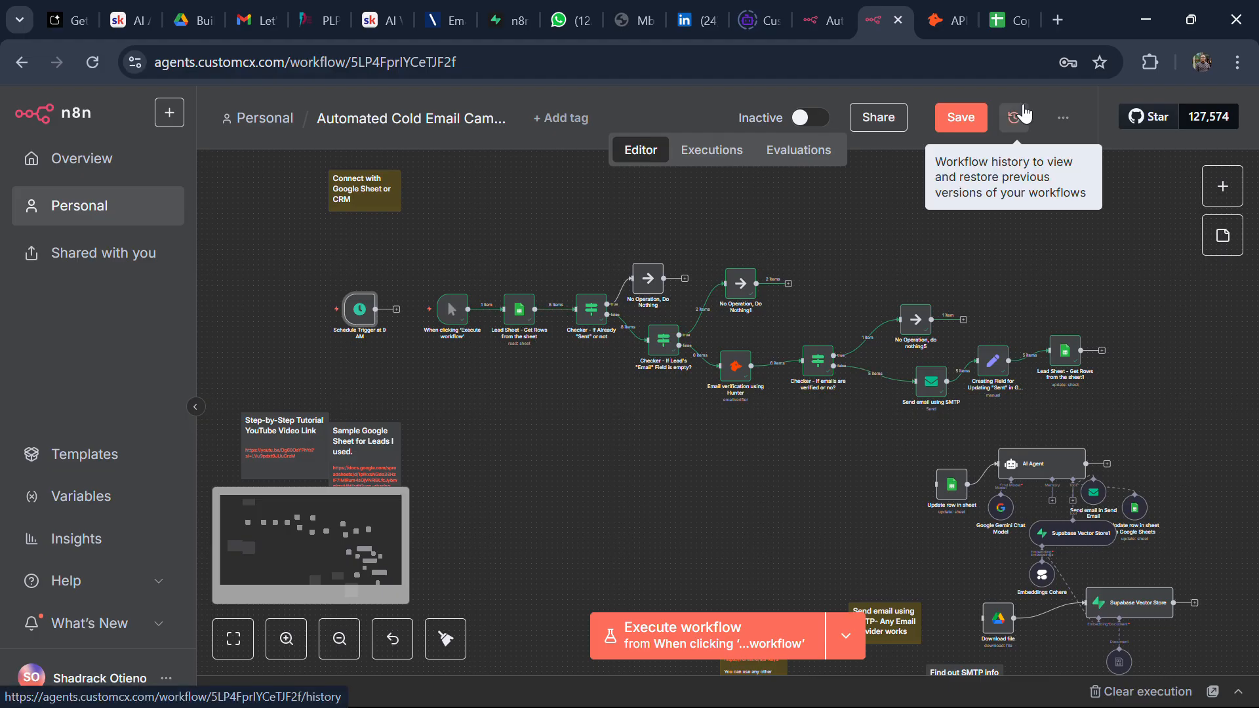
pyautogui.click(1001, 34)
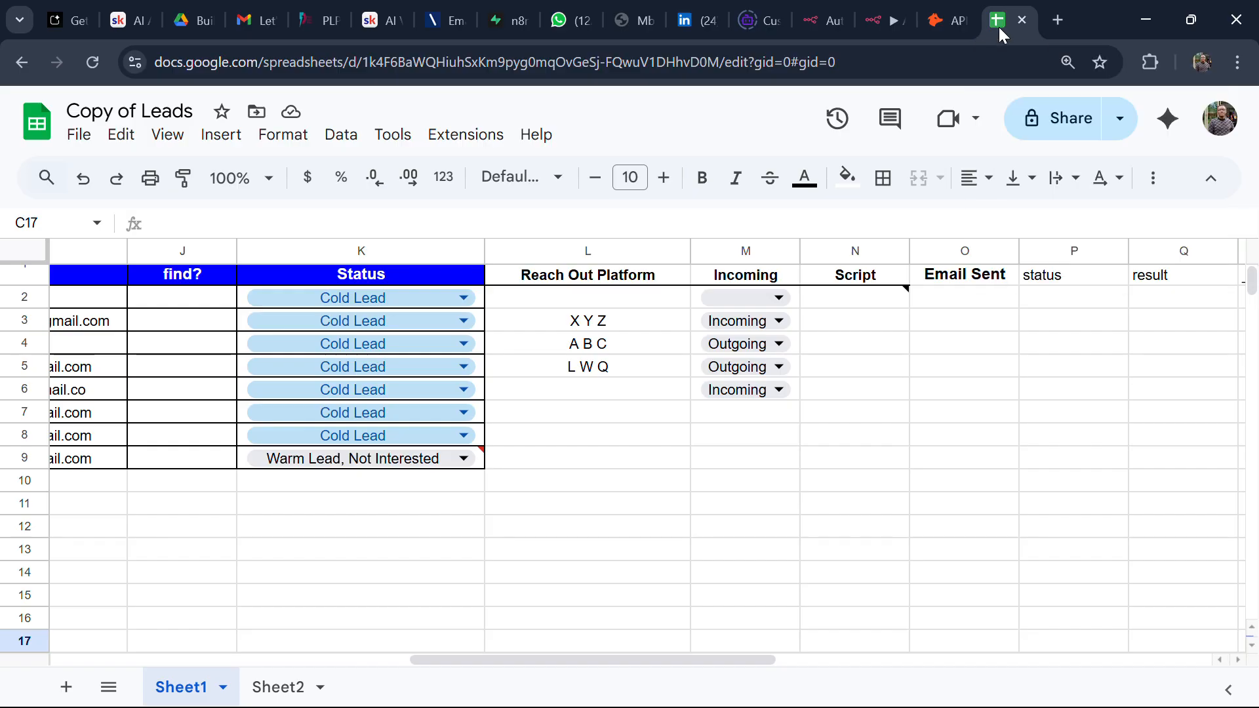
pyautogui.click(354, 572)
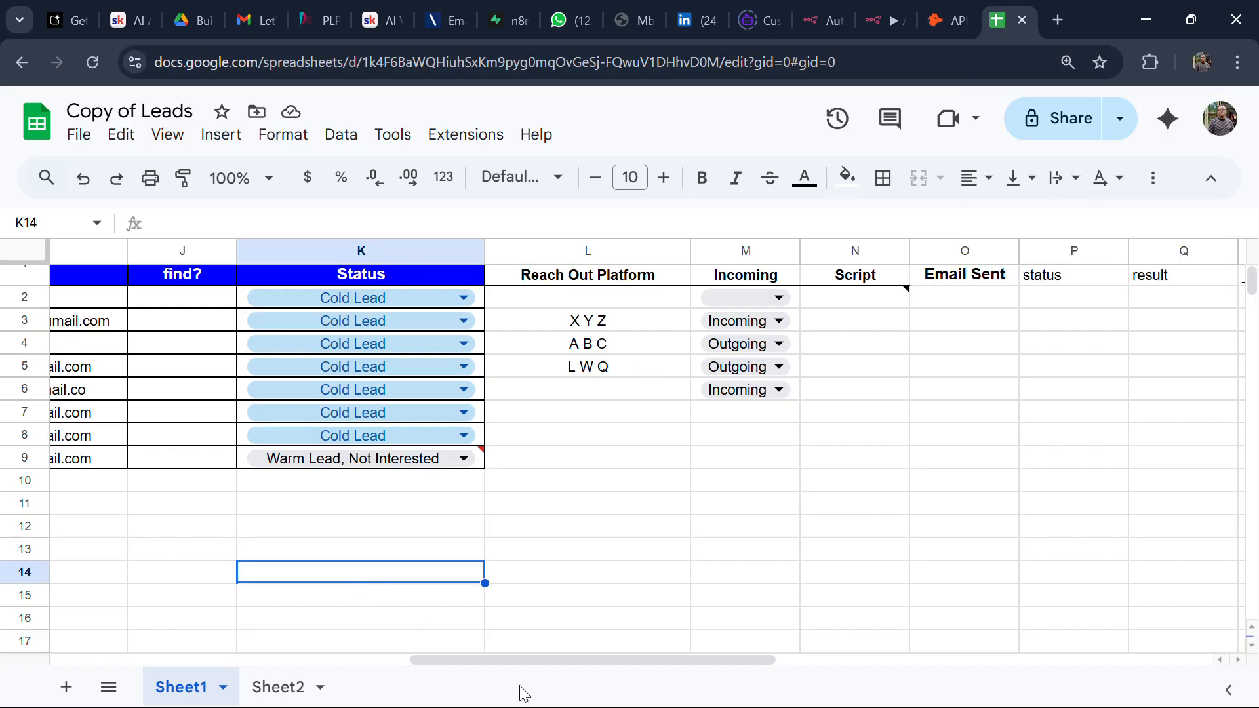
pyautogui.moveTo(525, 658); pyautogui.dragTo(85, 659)
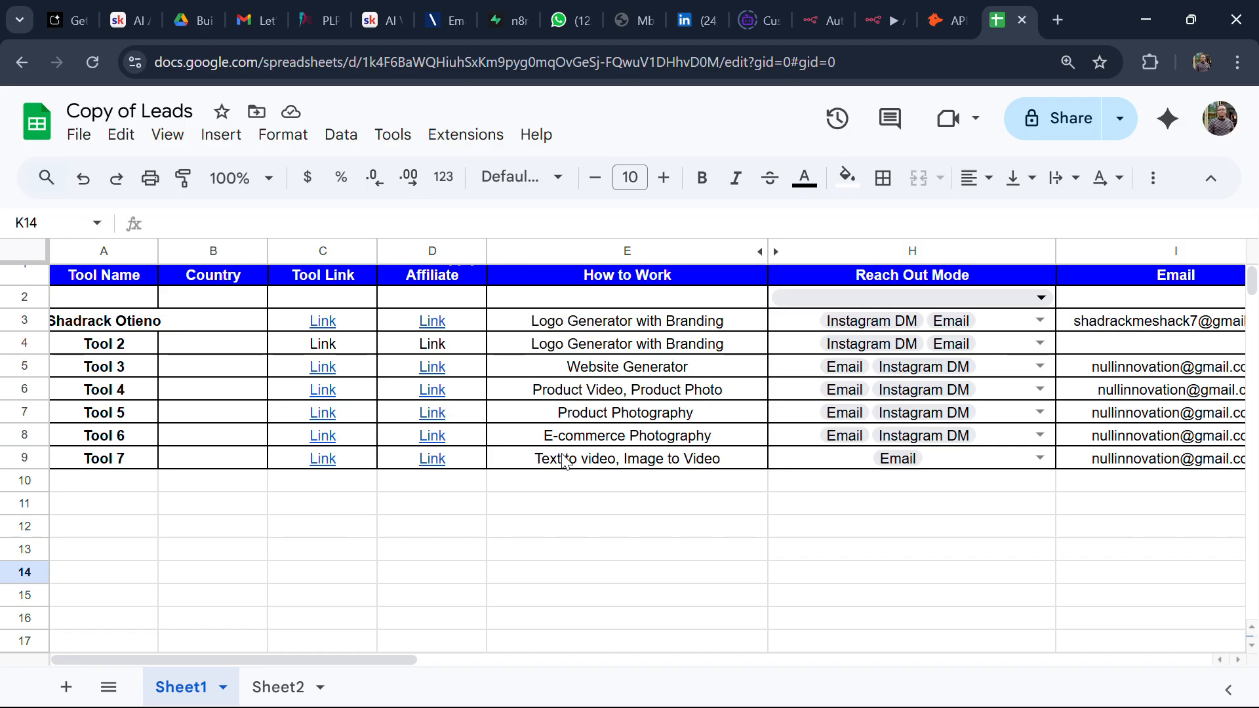
pyautogui.click(869, 25)
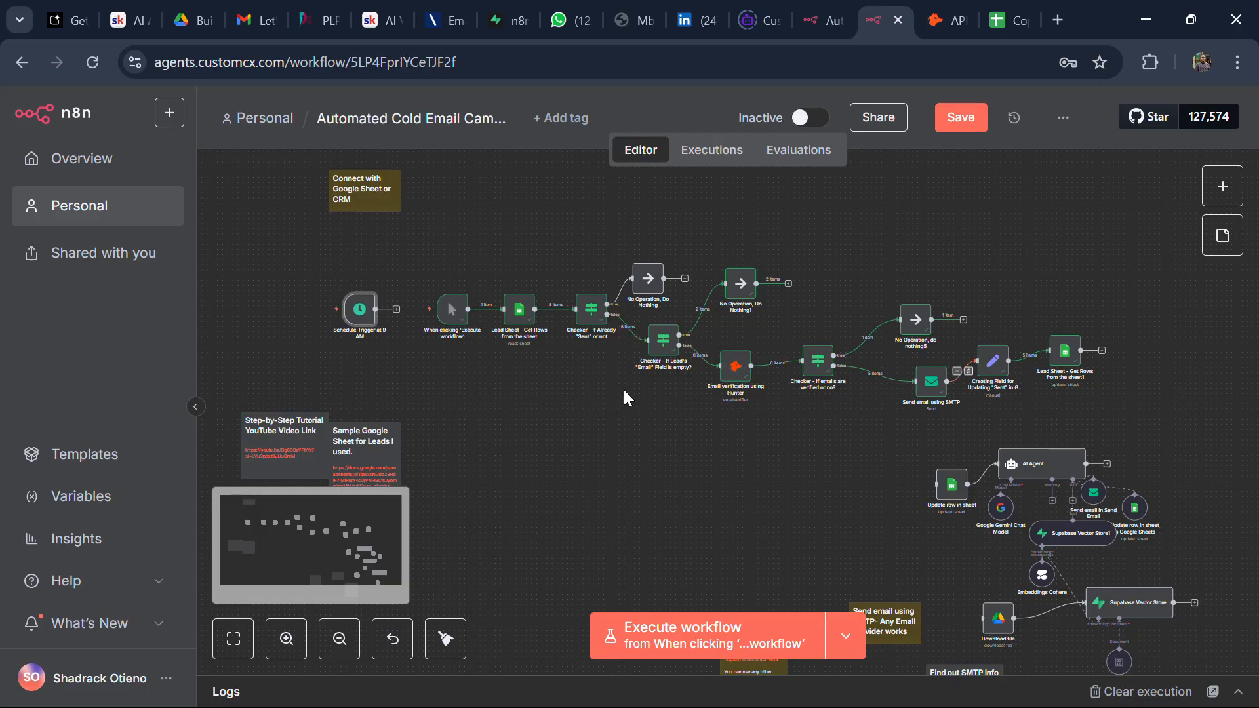
# Step: Compare the Checker - If Already 'Sent' node's Email Sent condition with the sheet's Email Sent column
pyautogui.click(592, 324)
pyautogui.doubleClick(592, 324)
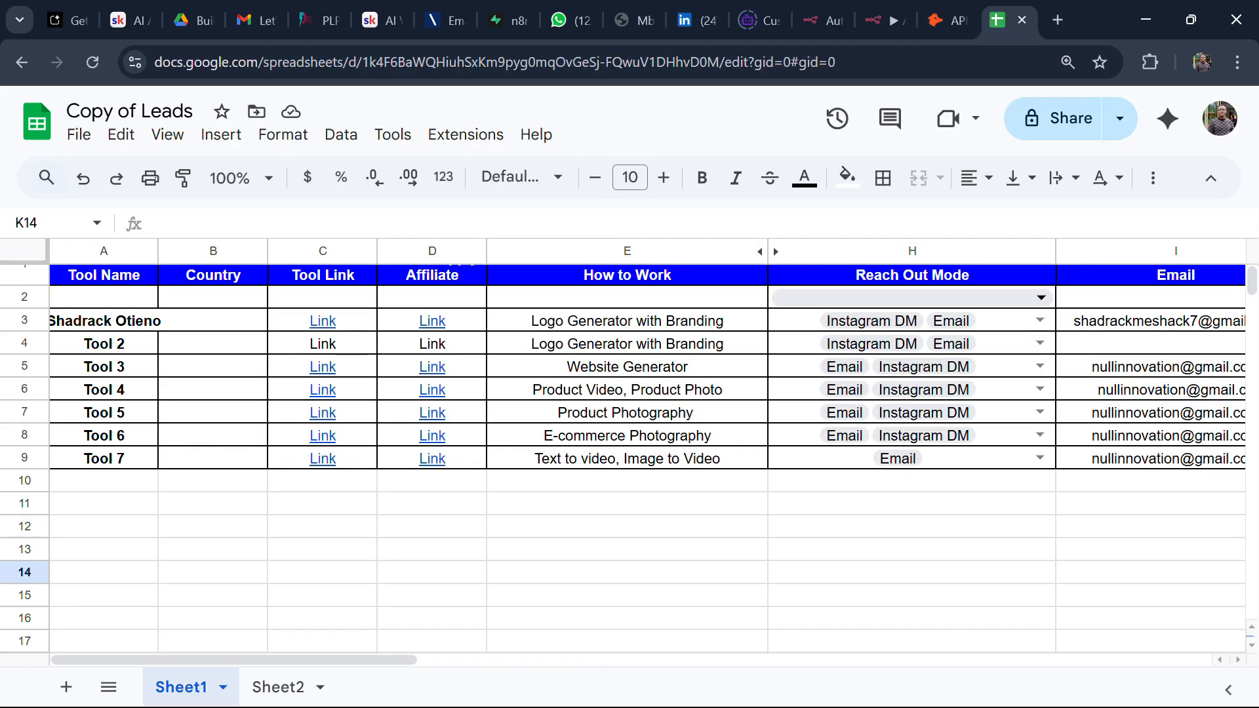
pyautogui.moveTo(310, 659); pyautogui.dragTo(727, 660)
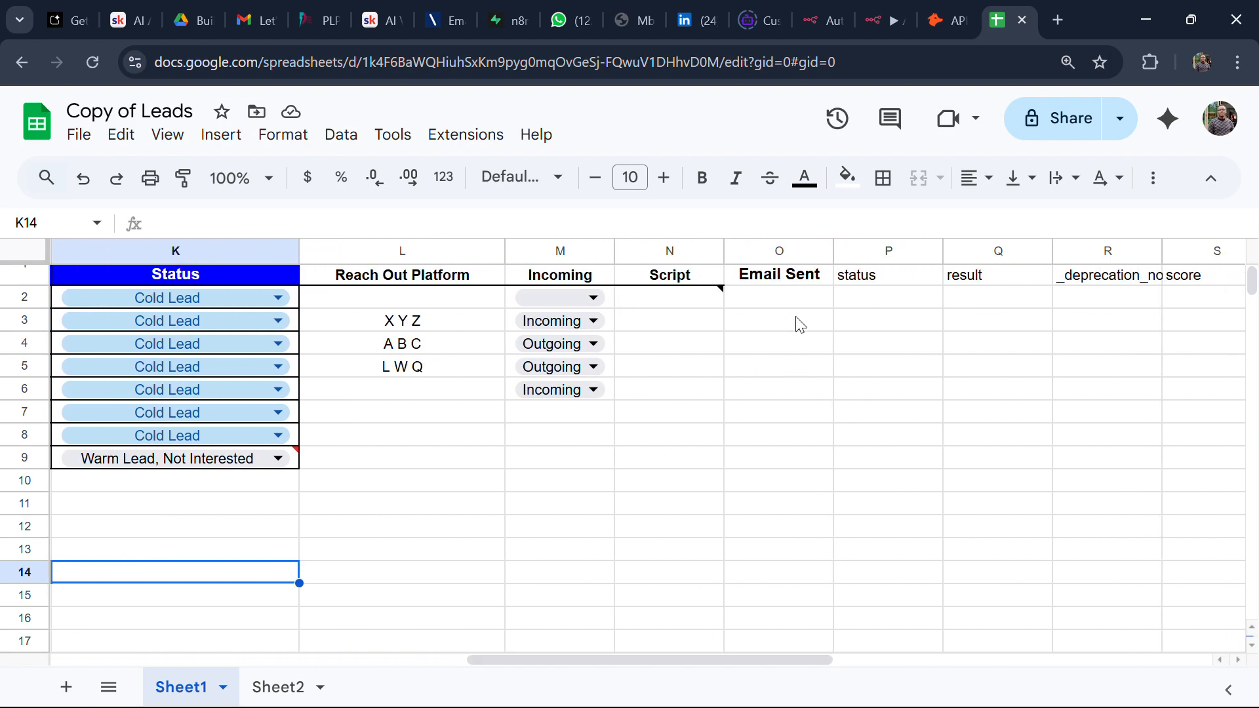
pyautogui.click(868, 22)
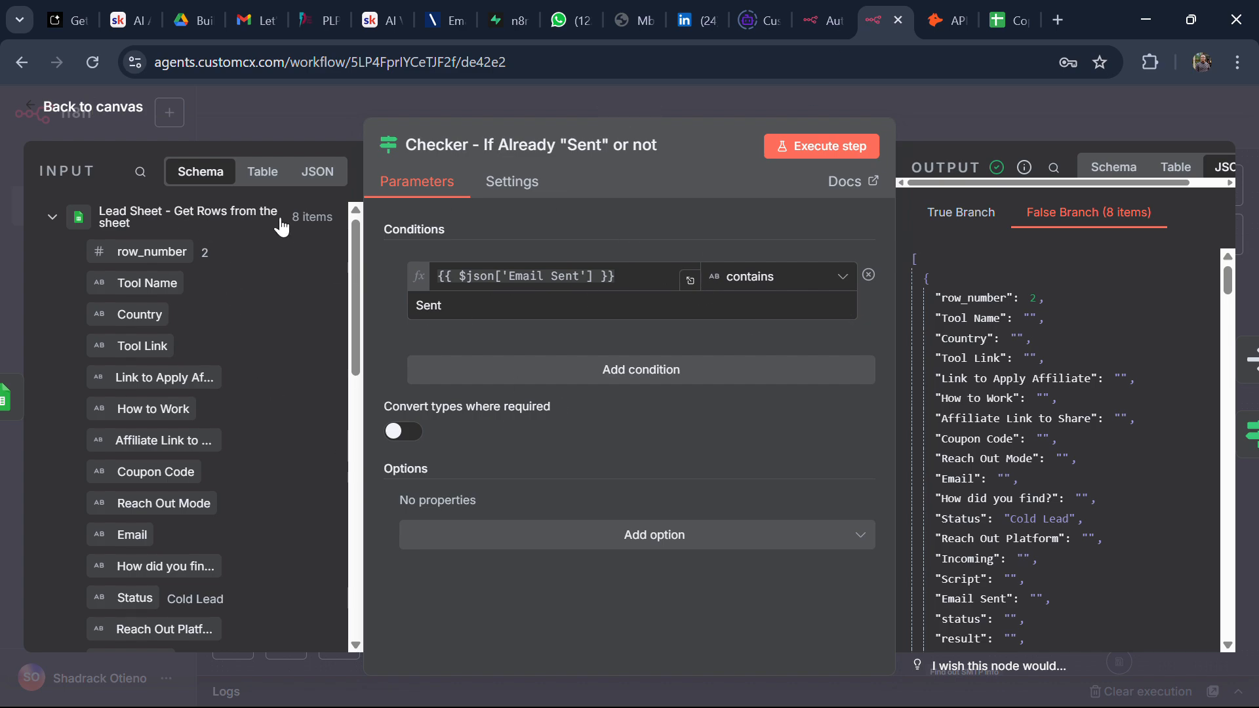
# Step: Close the Checker - If Already 'Sent' node settings to show the full workflow canvas
pyautogui.click(122, 114)
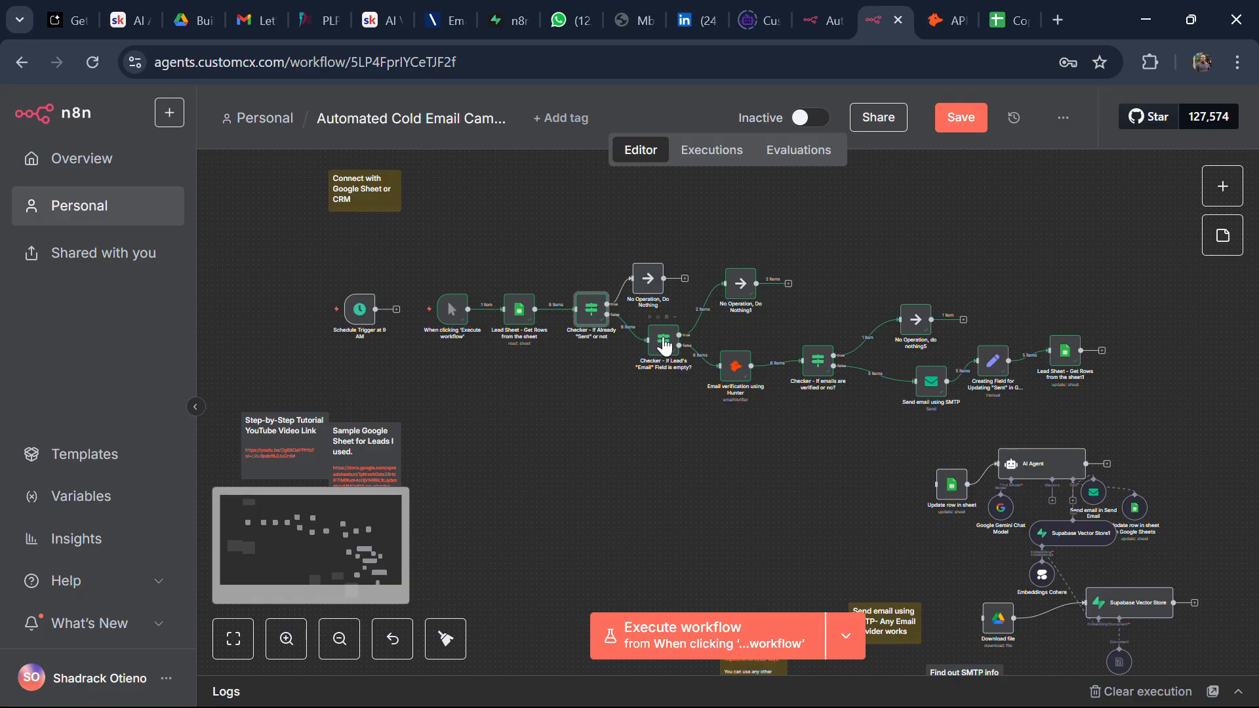
# Step: Scroll across the Copy of Leads sheet's email and status columns, then switch to the n8n.io template page
pyautogui.click(1013, 20)
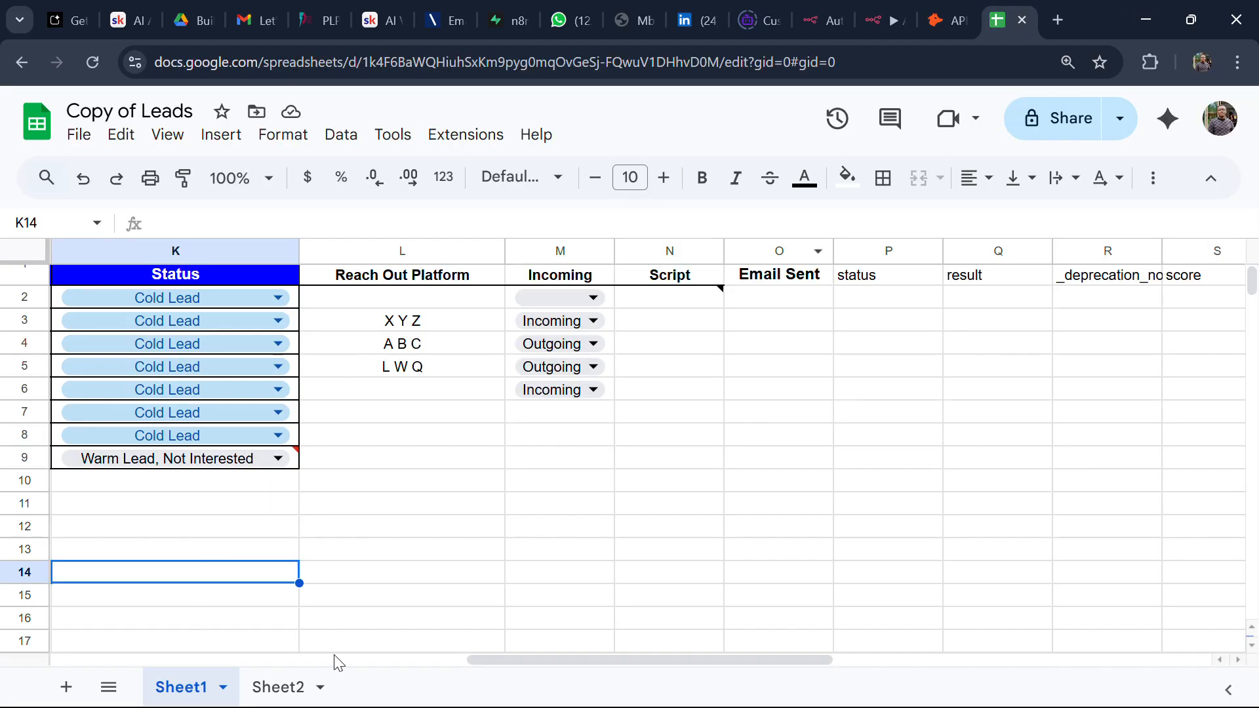
pyautogui.moveTo(518, 658); pyautogui.dragTo(126, 604)
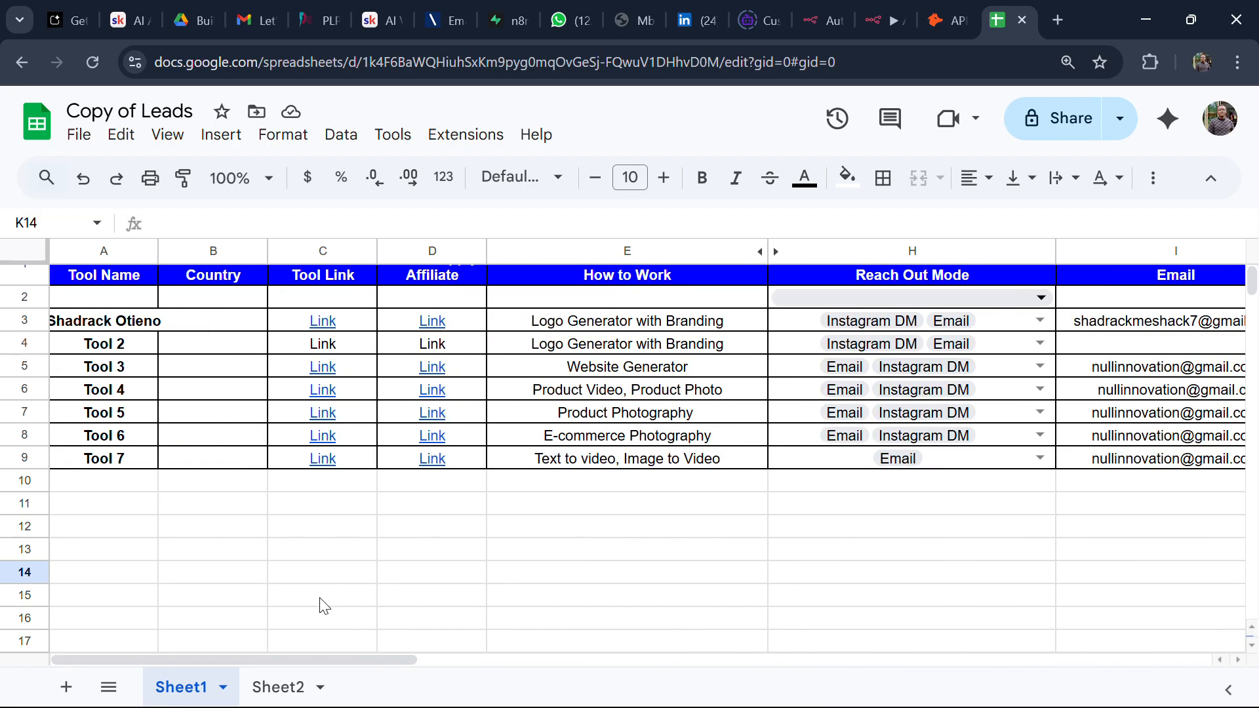
pyautogui.moveTo(308, 658); pyautogui.dragTo(442, 659)
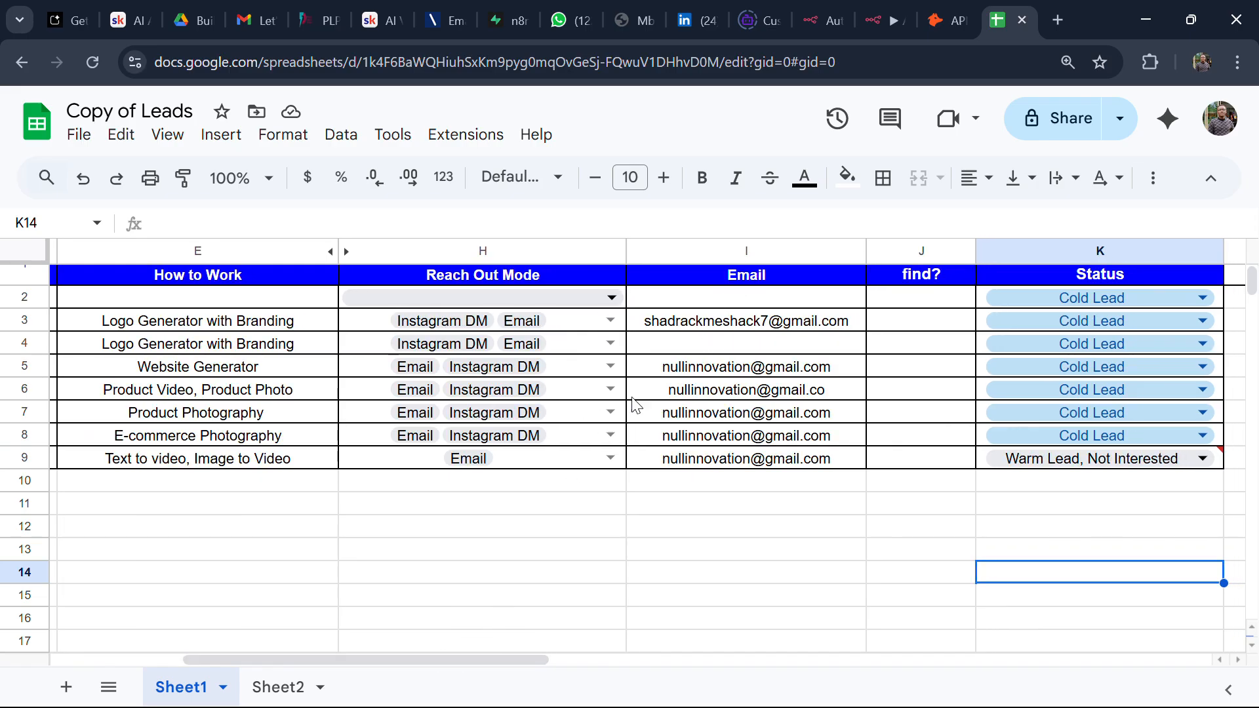
pyautogui.click(828, 30)
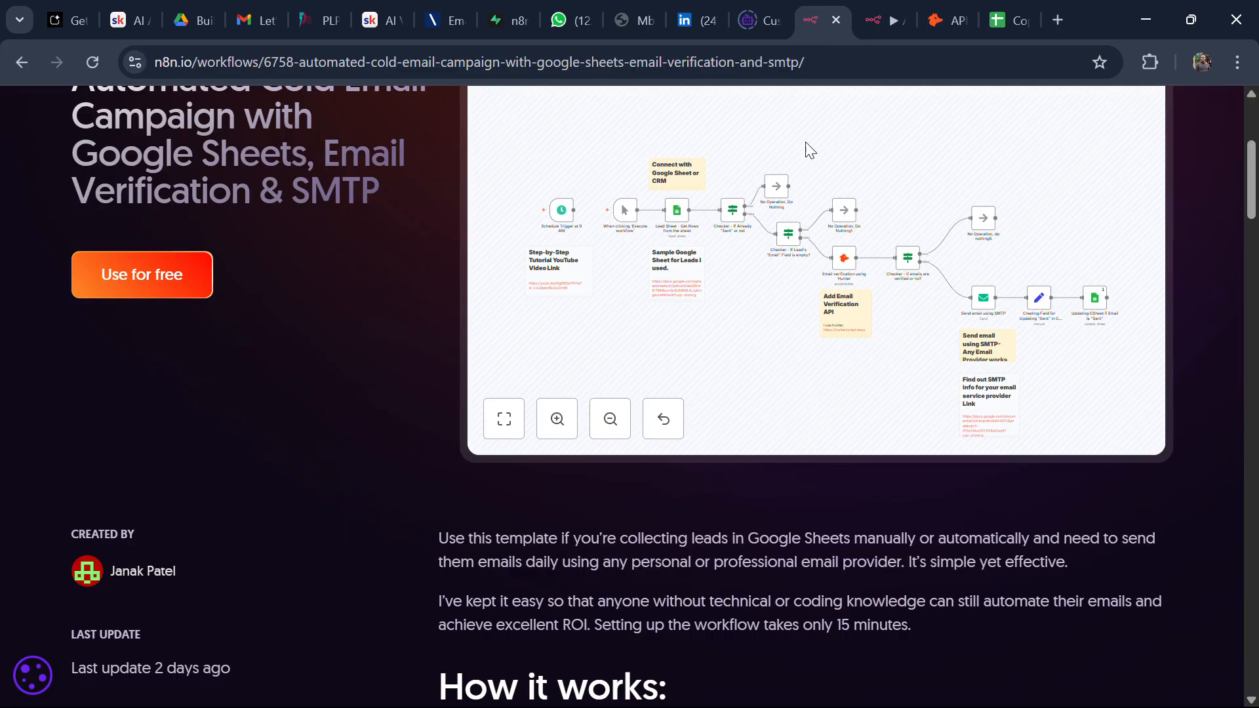
# Step: Execute the 'If Lead's Email Field is empty?' step, splitting 2 email-less leads from 6, then select the Hunter node
pyautogui.click(861, 29)
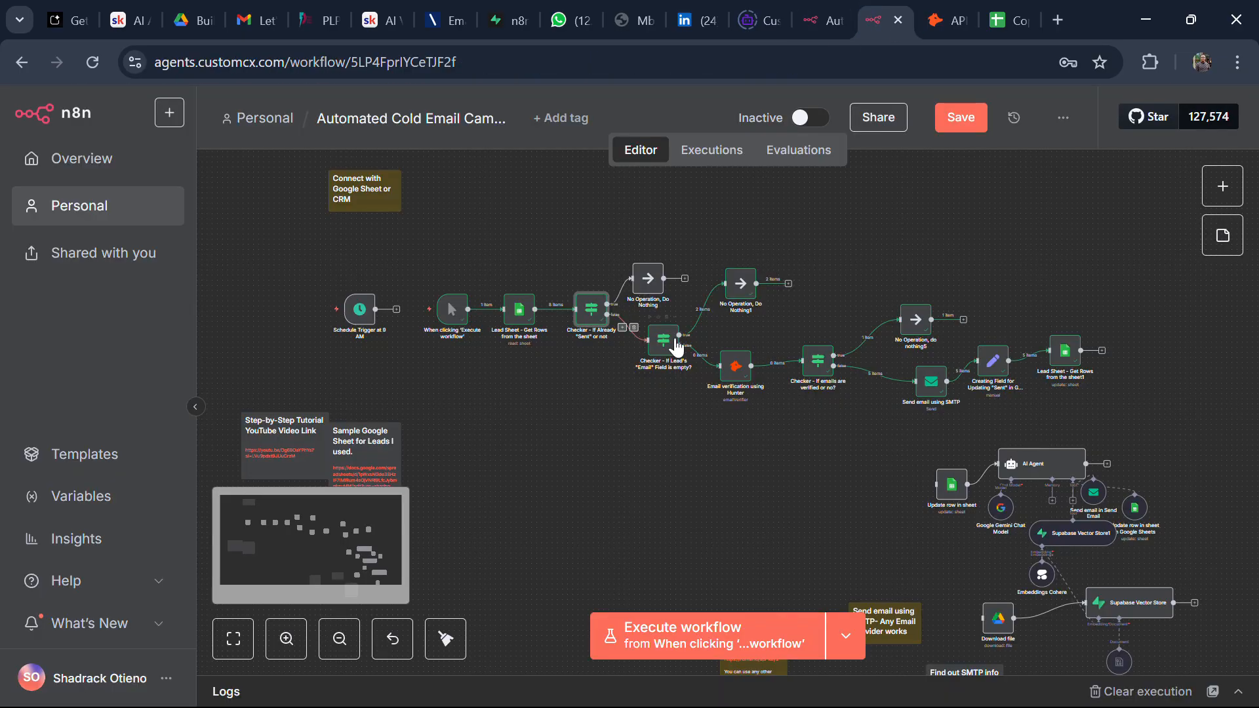
pyautogui.click(666, 342)
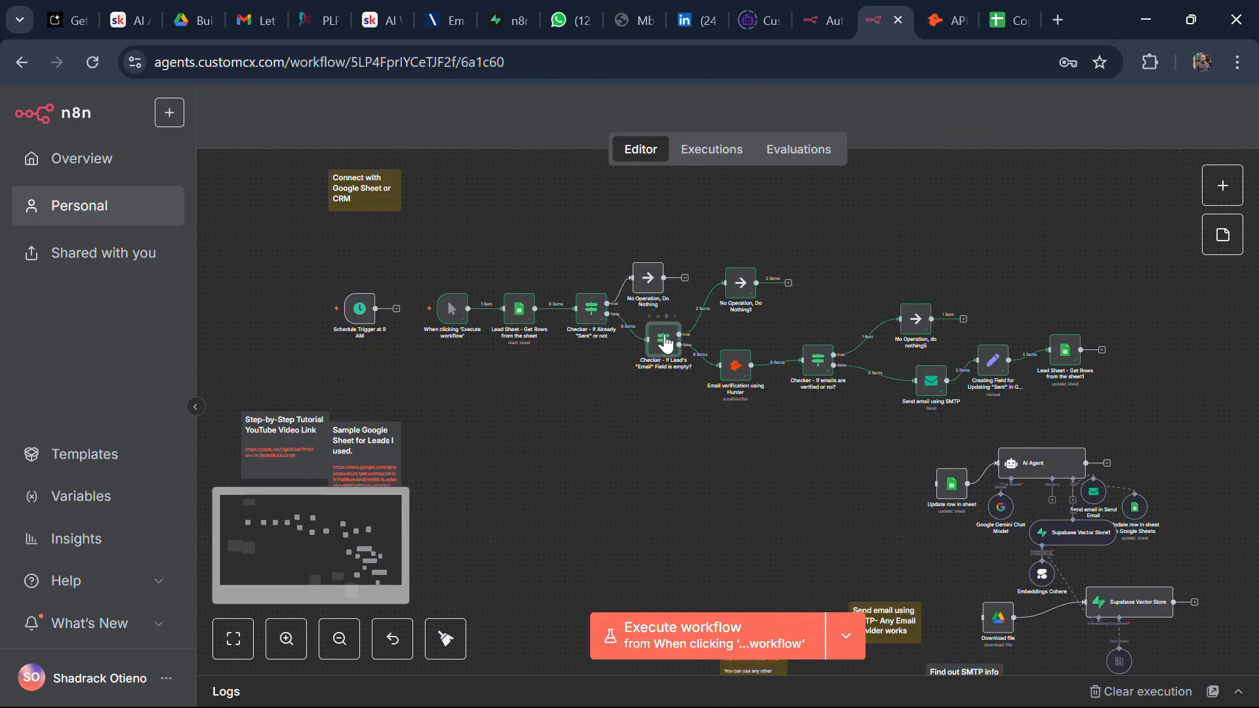
pyautogui.doubleClick(665, 342)
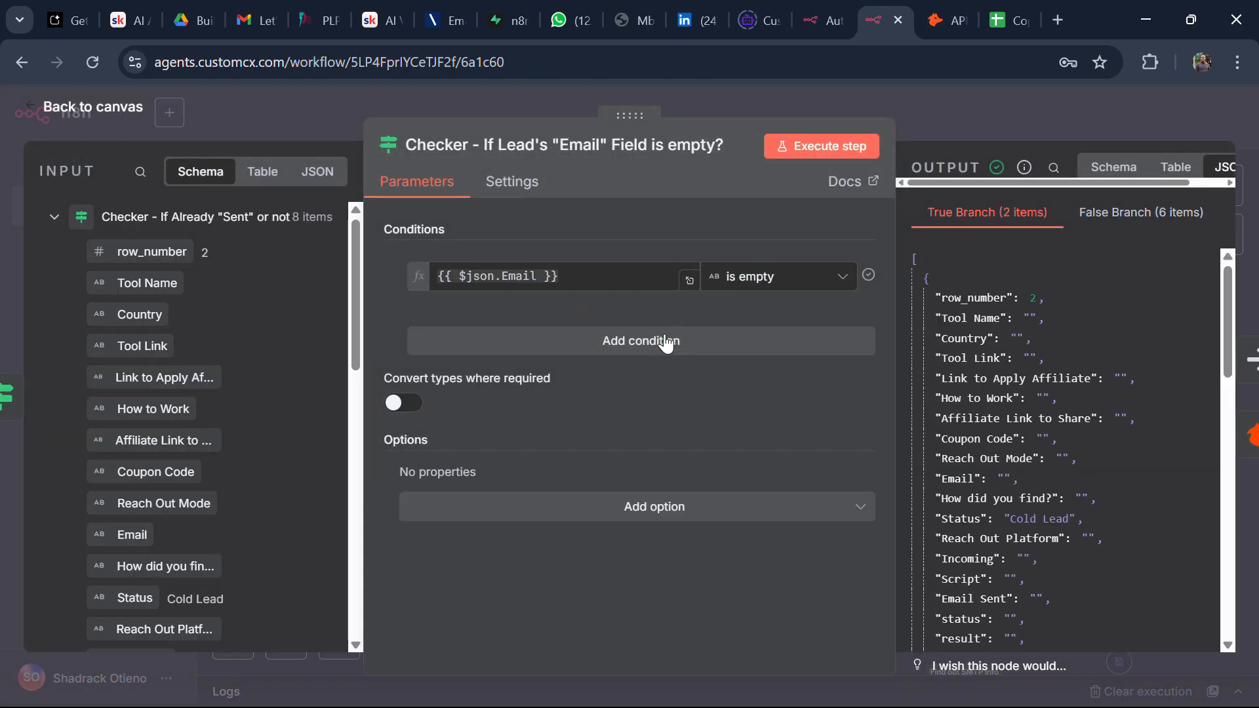
pyautogui.click(818, 150)
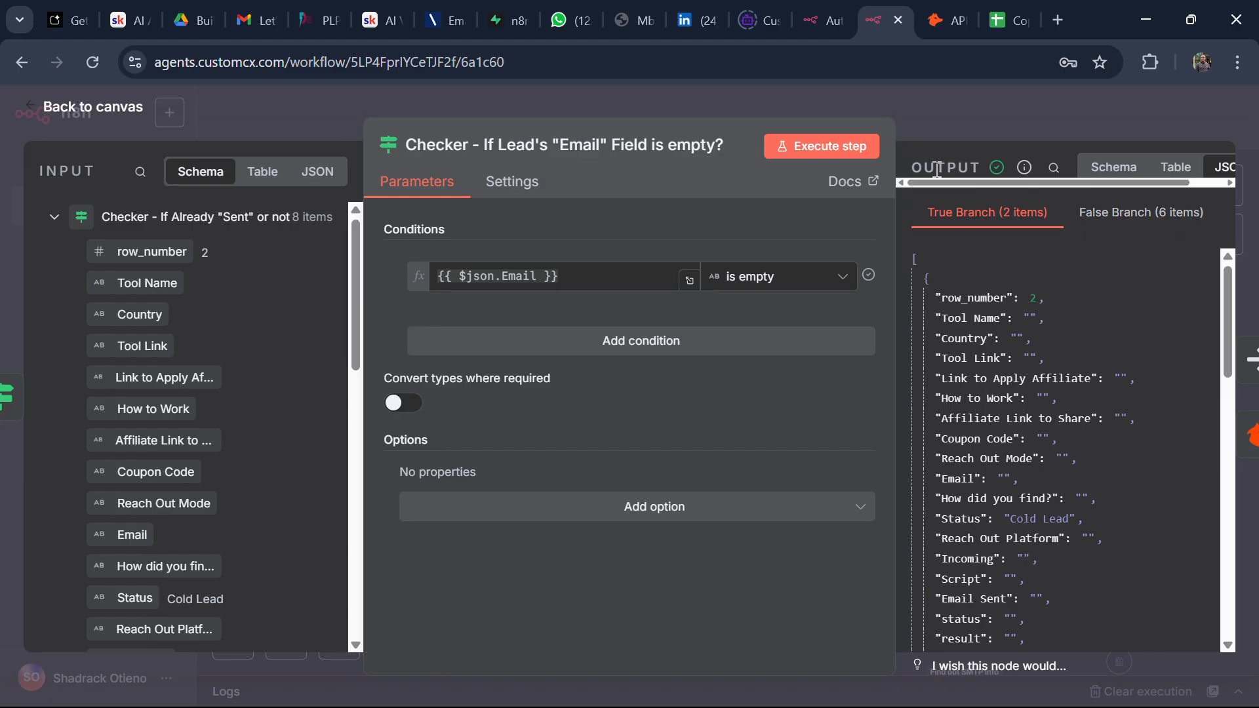
pyautogui.click(101, 112)
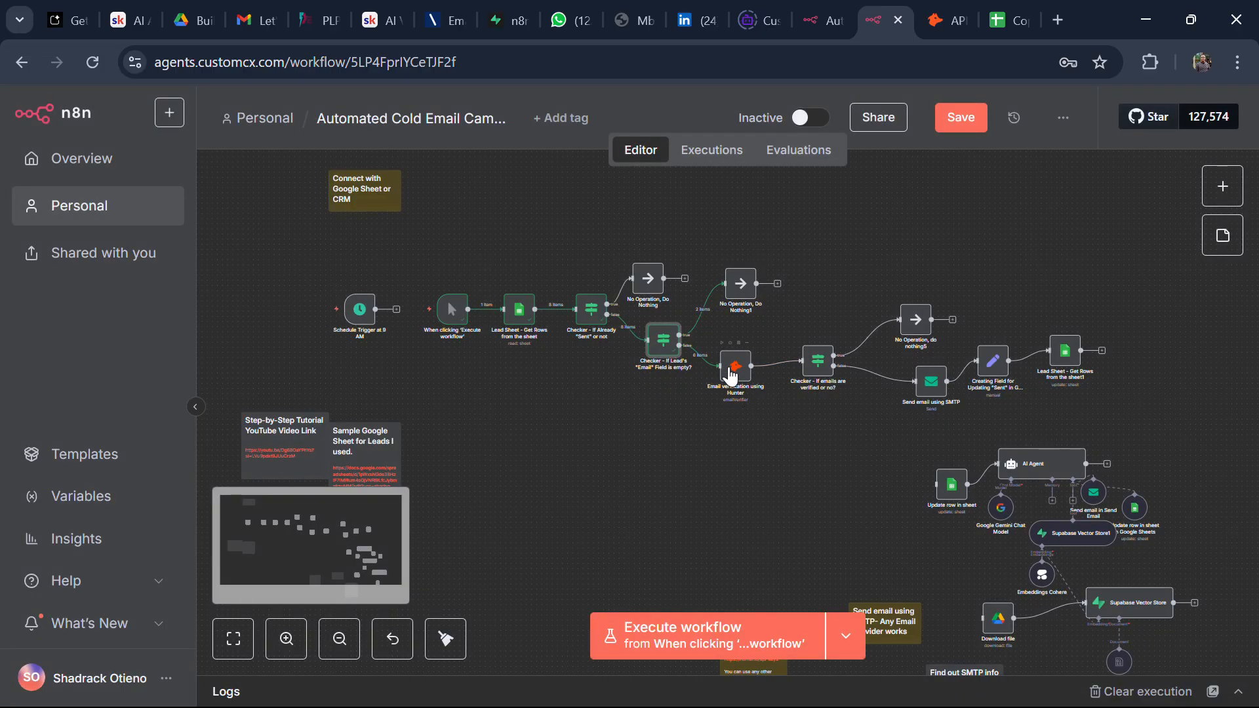
pyautogui.click(732, 376)
# Step: Open the Hunter node's credential choices, then switch to the hunter.io API keys page
pyautogui.doubleClick(732, 376)
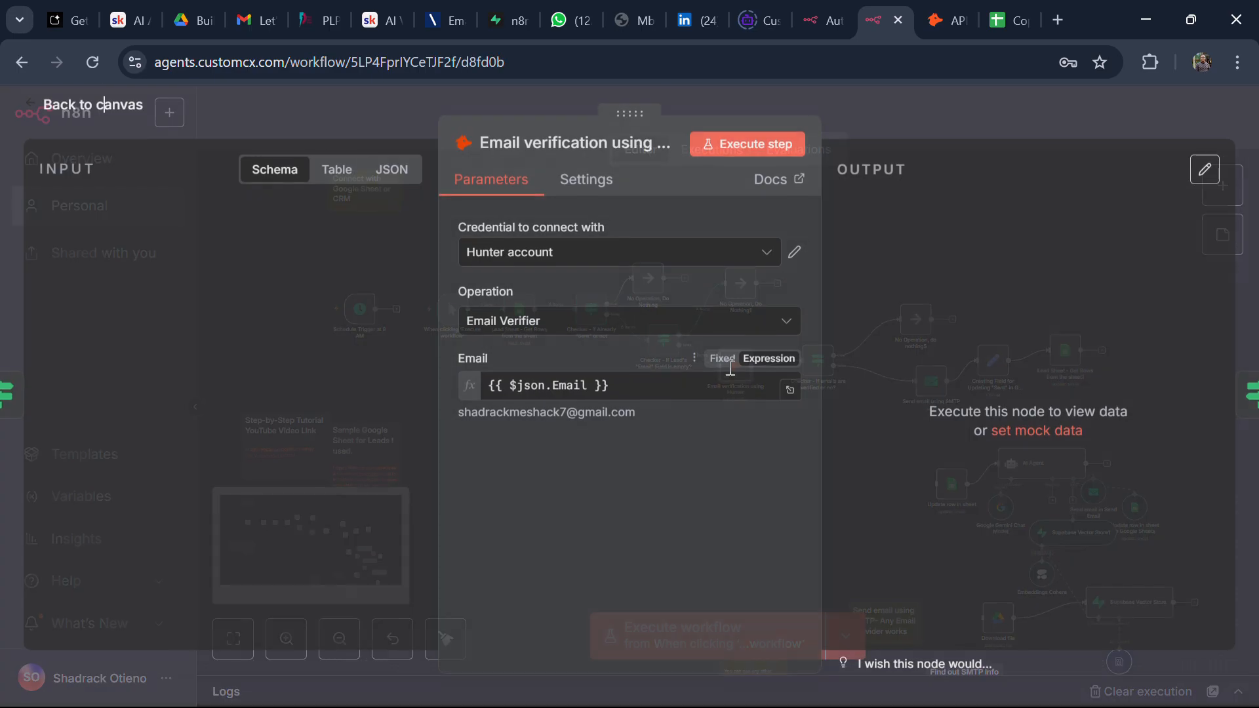
pyautogui.click(562, 254)
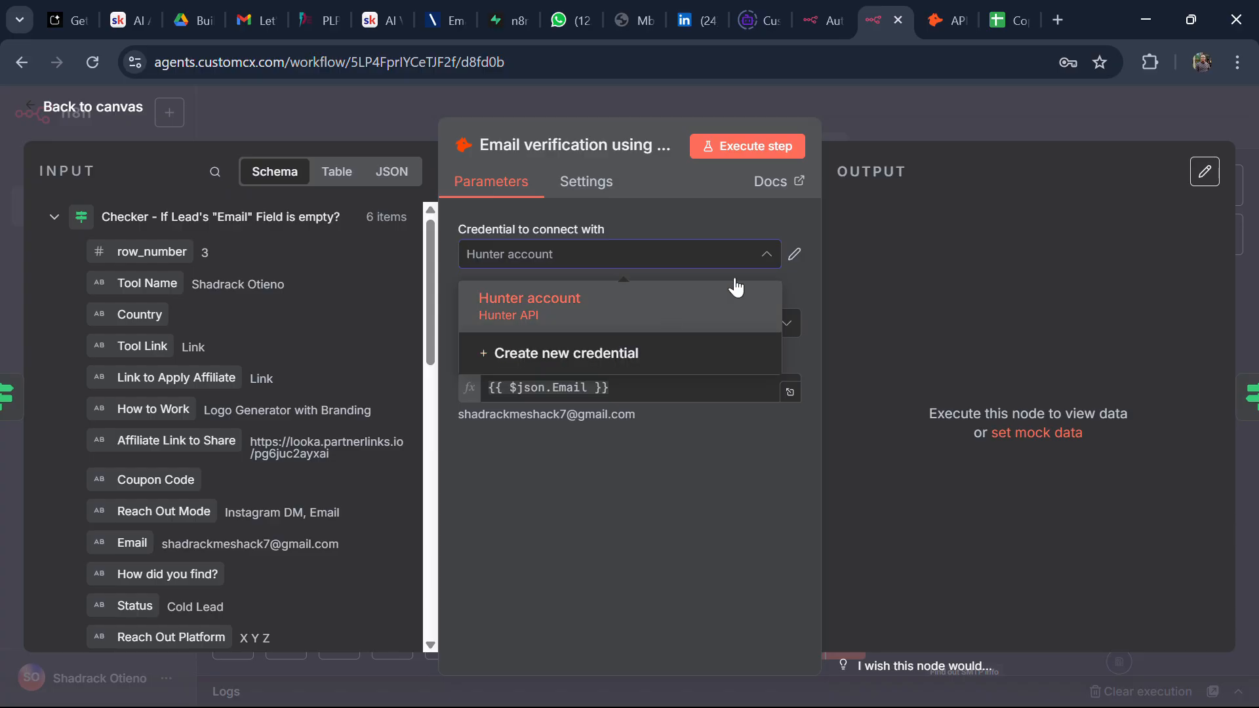
pyautogui.moveTo(949, 19)
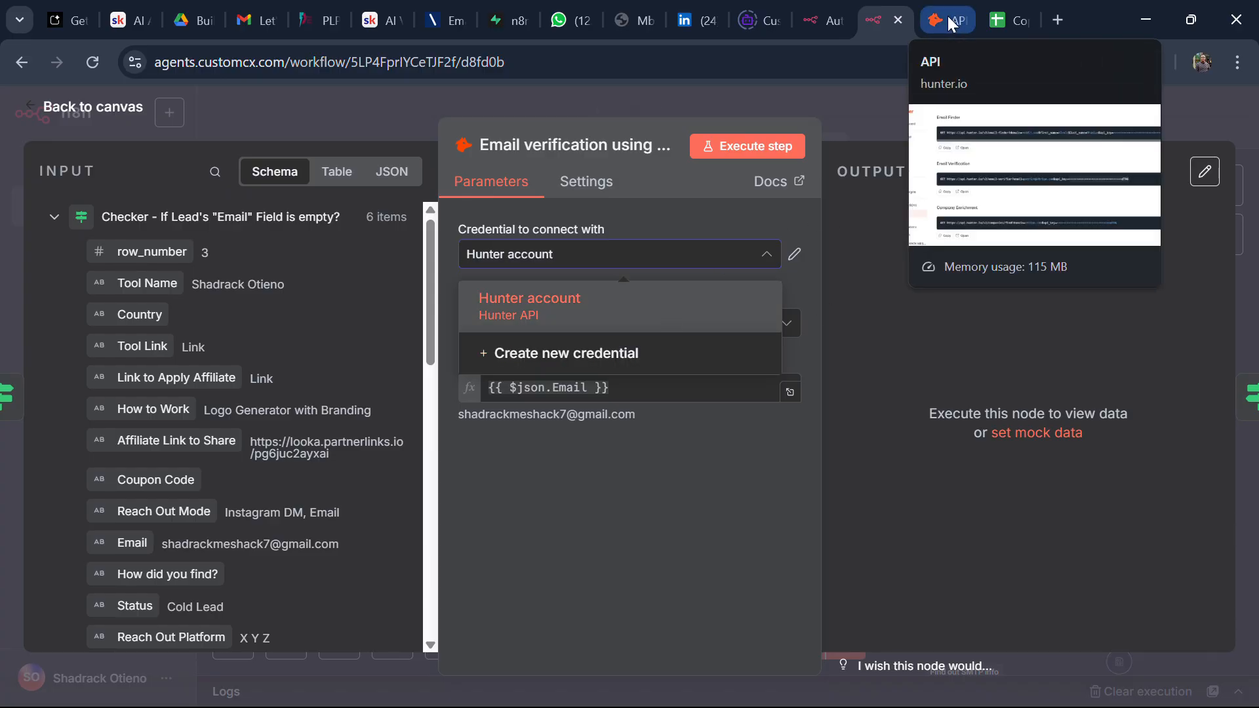
pyautogui.click(949, 18)
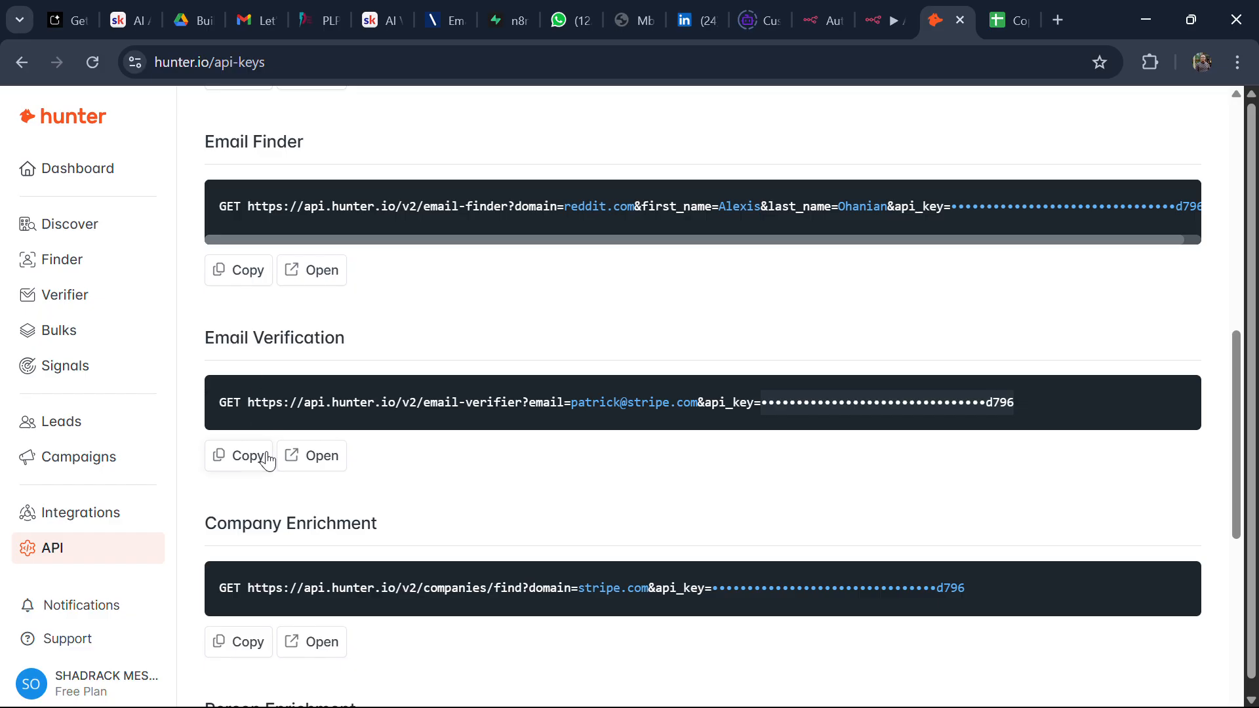
# Step: Paste hunter.io's Email Verification request URL into a new tab, cut out the API key, and return to n8n
pyautogui.click(237, 467)
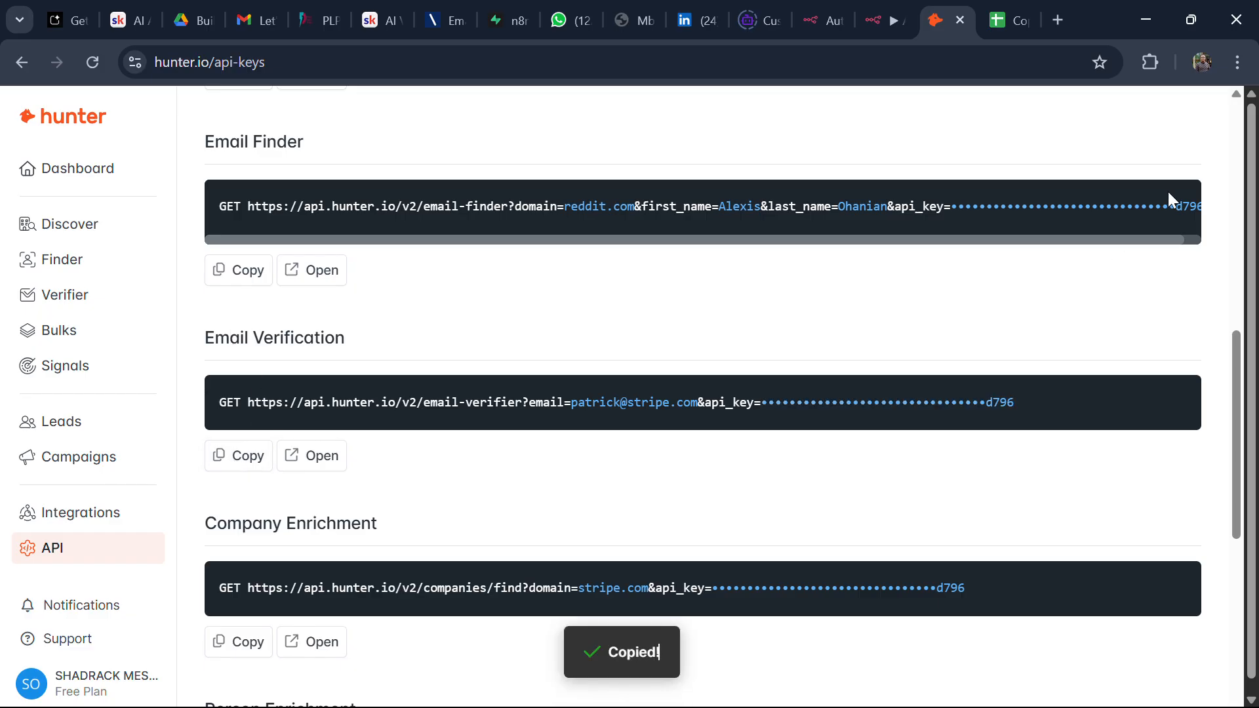
pyautogui.click(1058, 20)
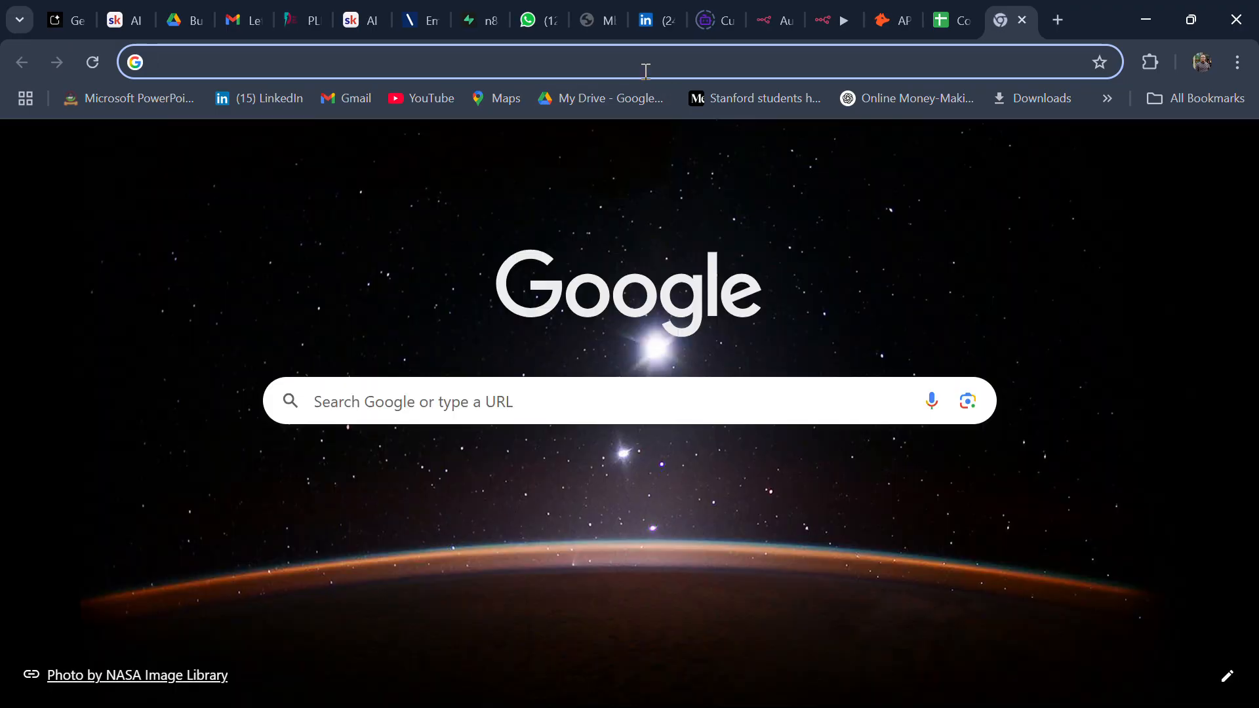
pyautogui.click(646, 70)
pyautogui.hotkey('ctrl', 'v')
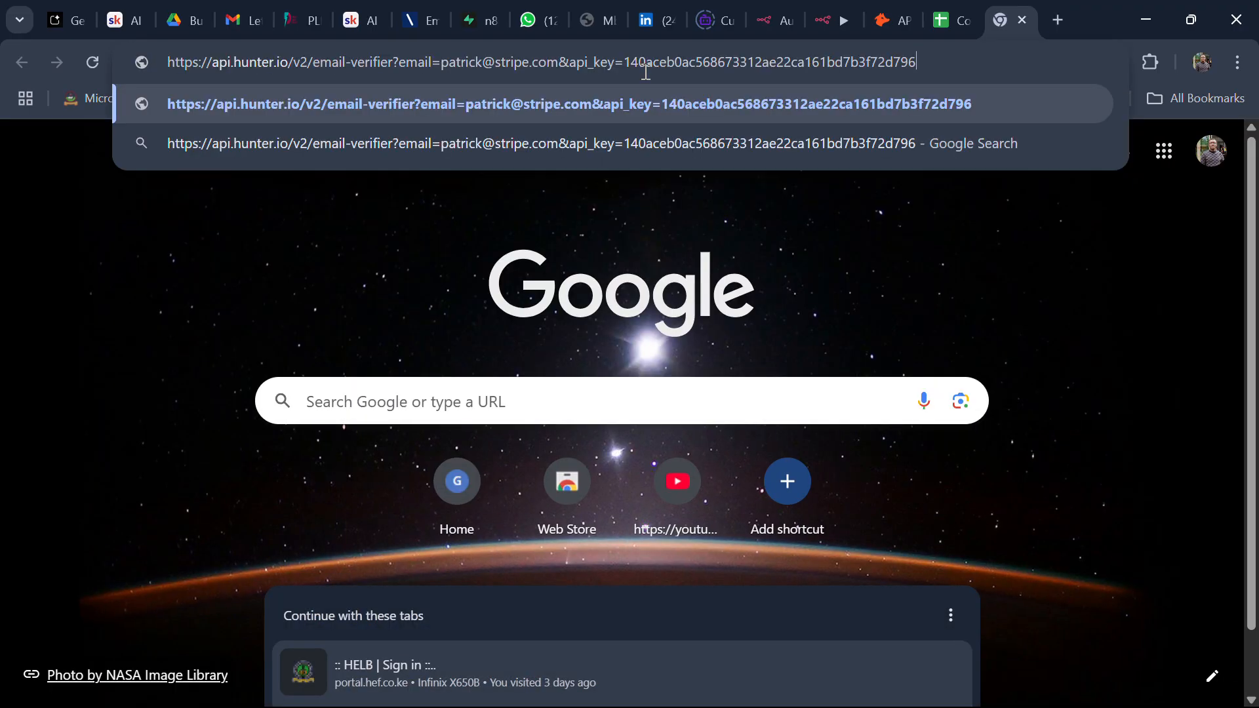
pyautogui.moveTo(913, 66); pyautogui.dragTo(626, 82)
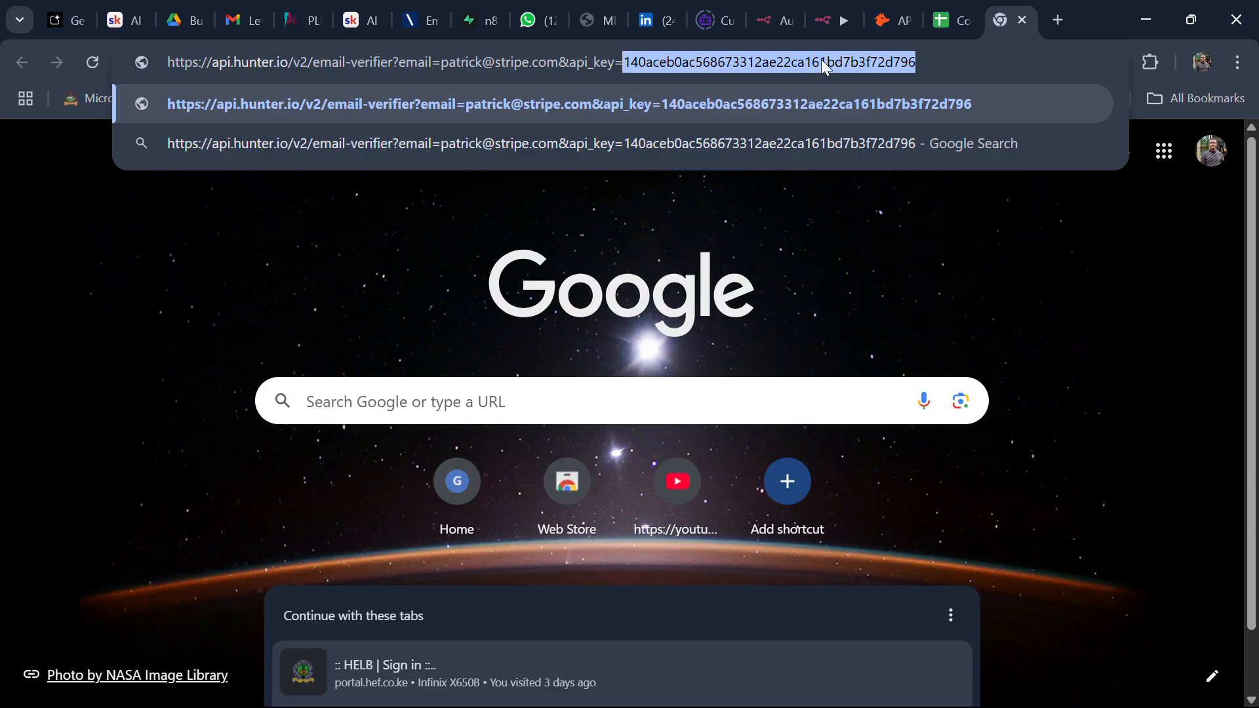
pyautogui.press('BackSpace')
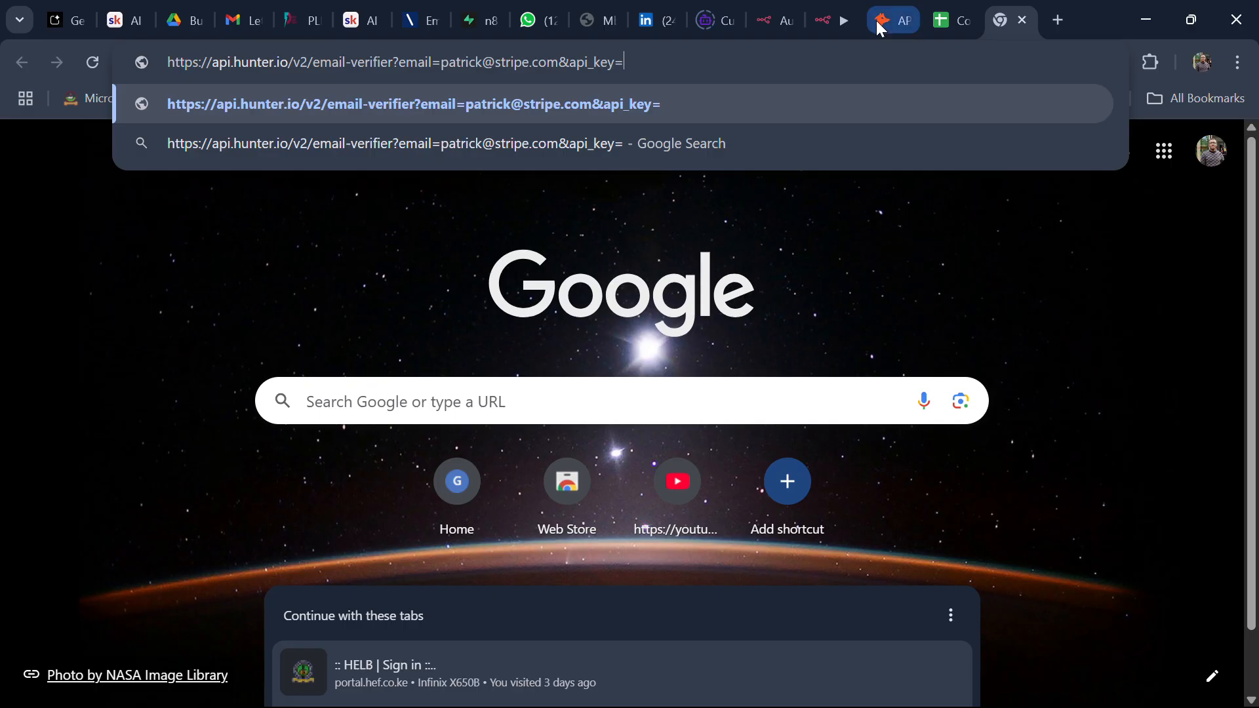
pyautogui.click(838, 20)
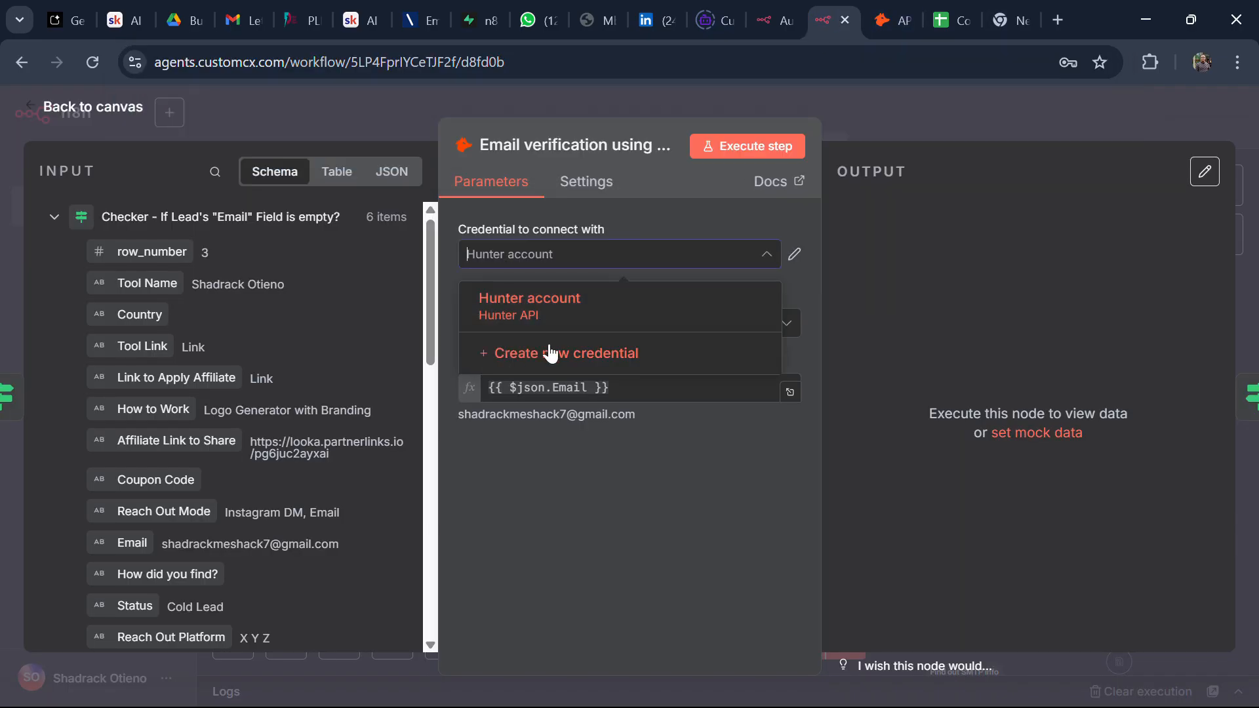
# Step: Leave the Hunter node and open the checker that tests whether {{ $json.result }} contains 'undeliverable'
pyautogui.click(88, 106)
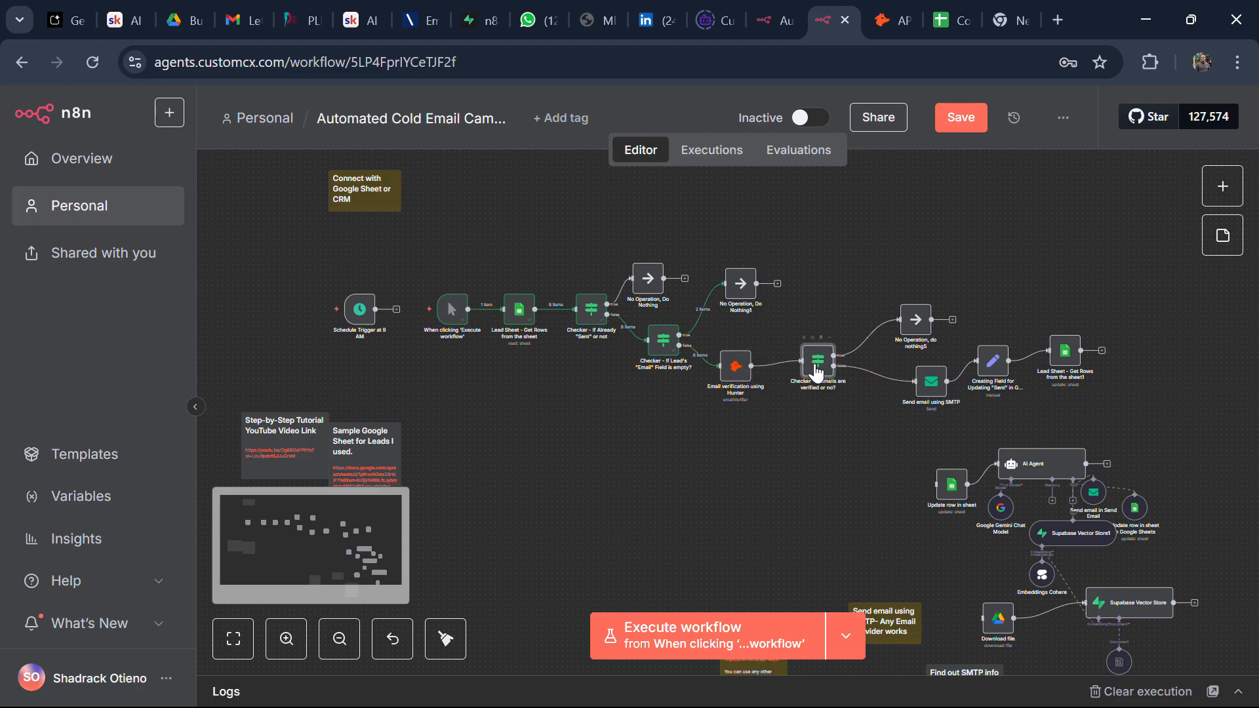
pyautogui.doubleClick(817, 375)
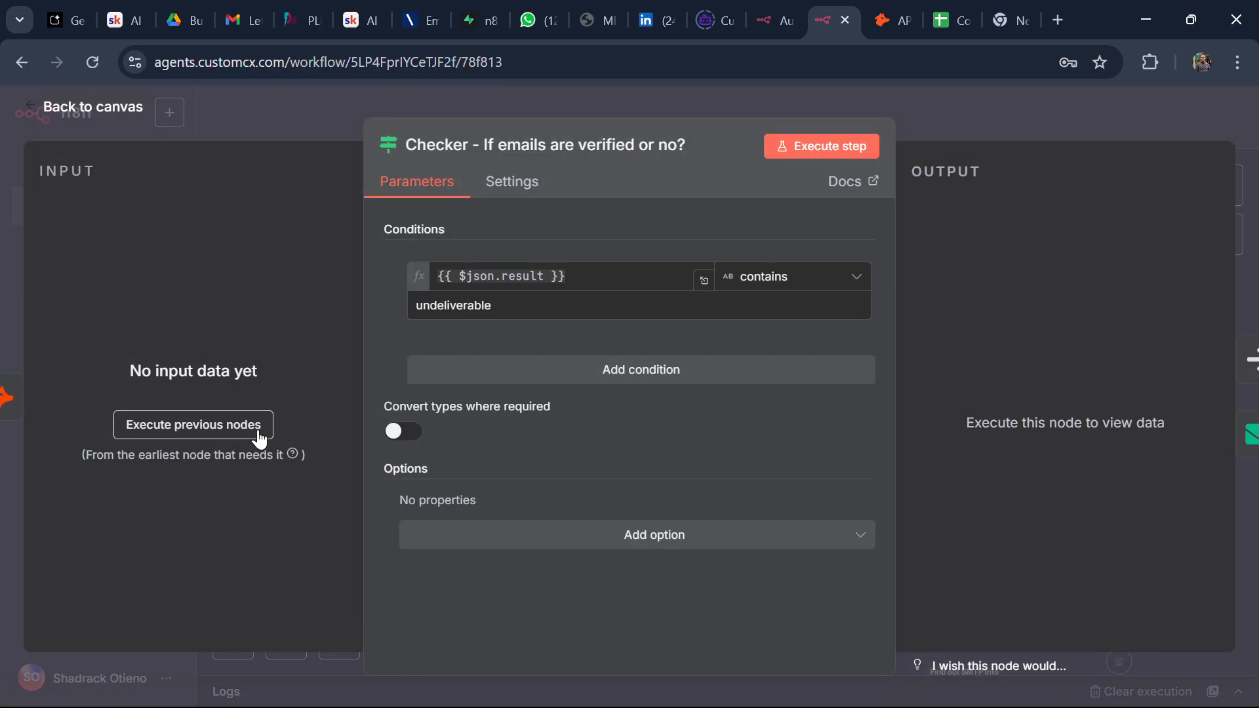
# Step: Run the previous nodes so the checker routes 1 undeliverable lead true and 5 false, then return
pyautogui.click(235, 433)
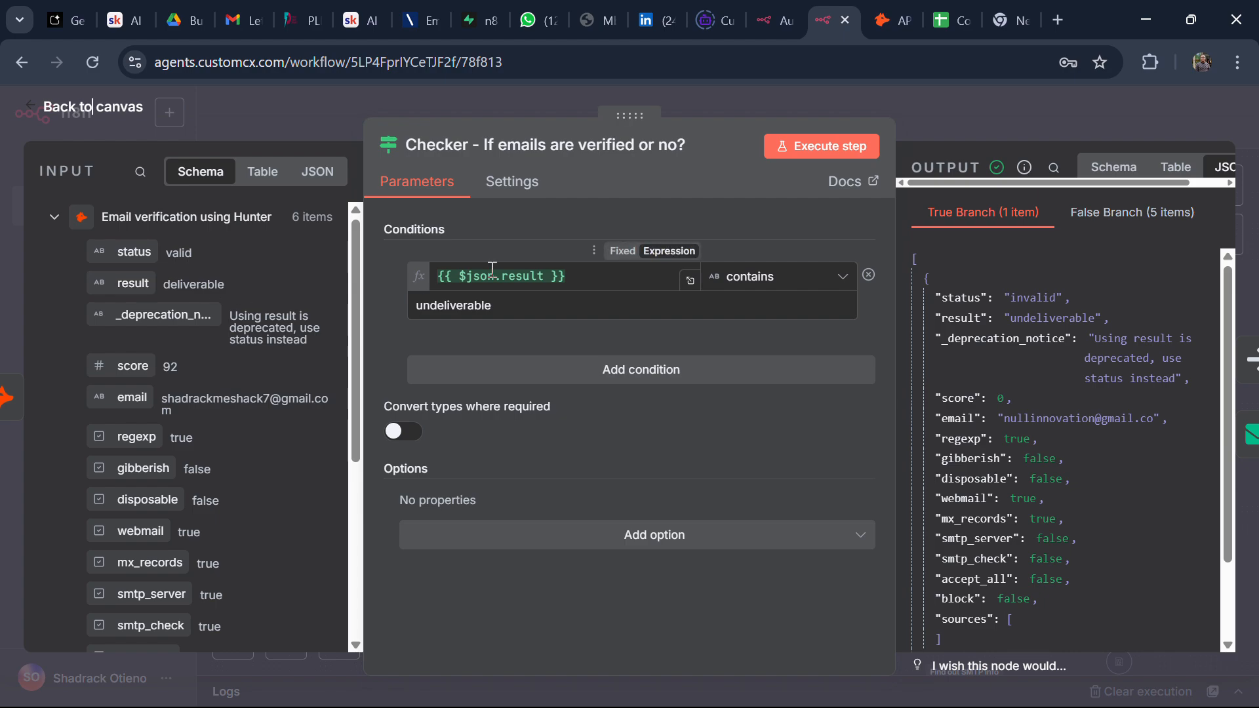
pyautogui.click(767, 277)
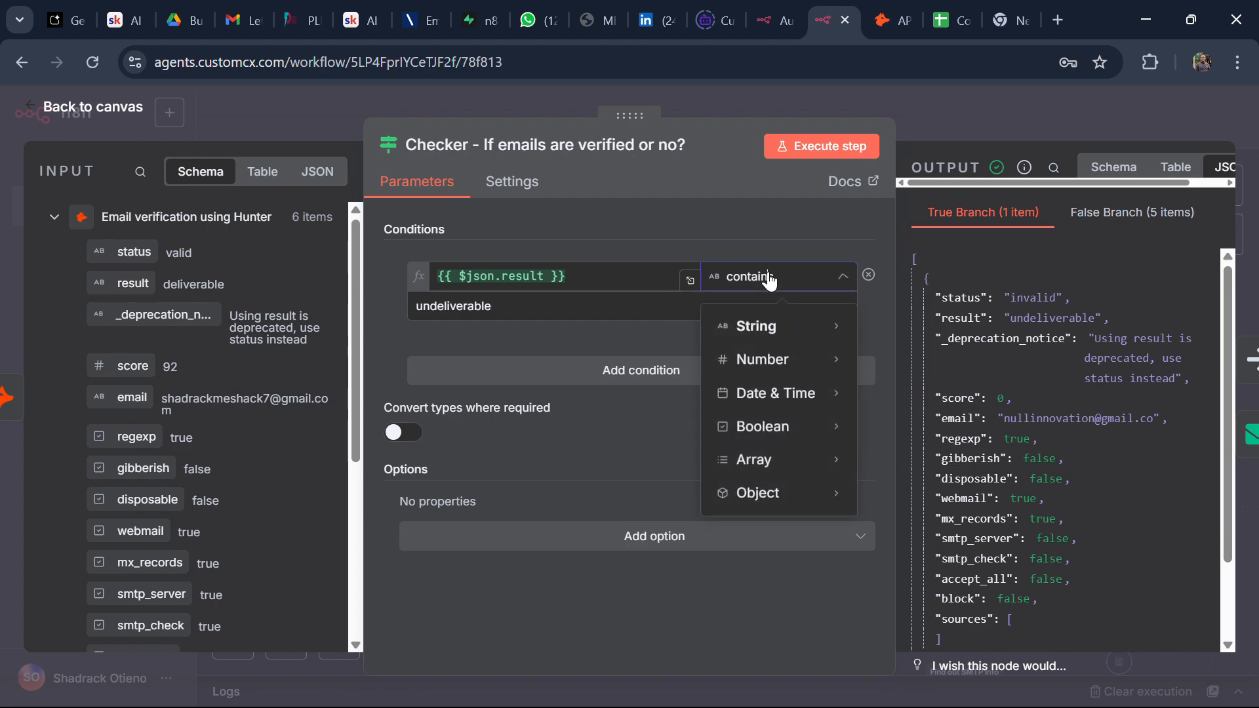
pyautogui.moveTo(767, 335)
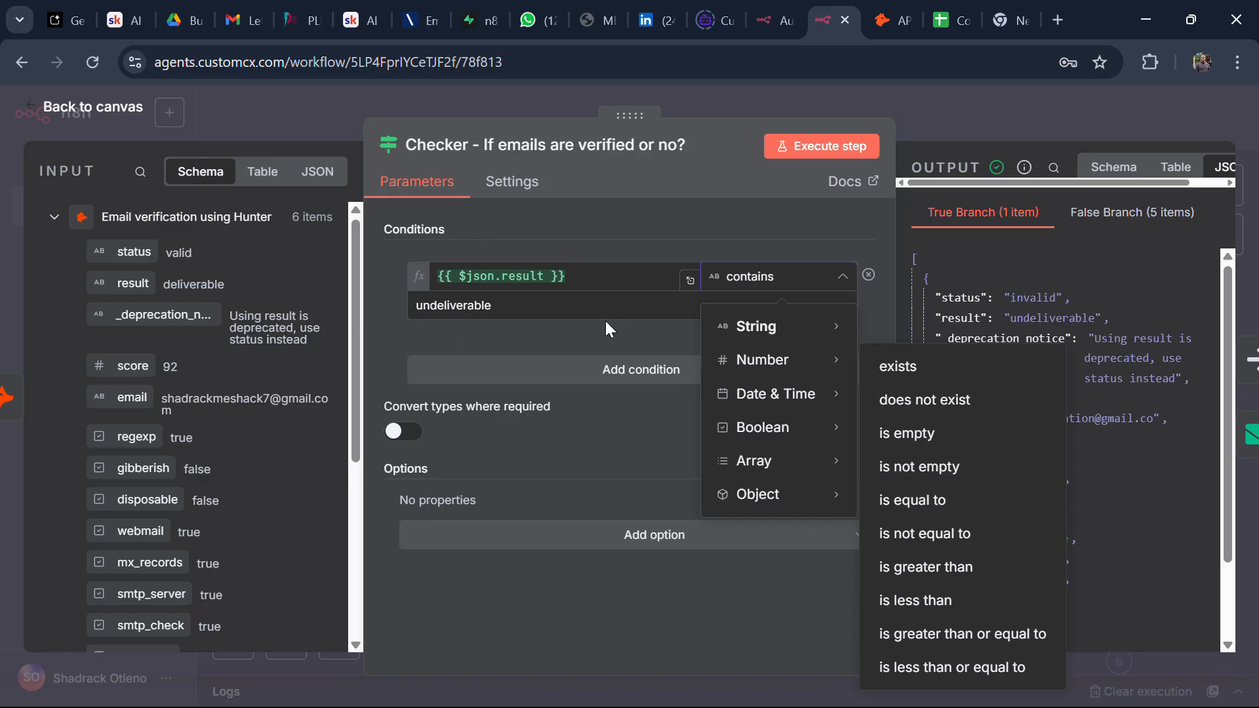
pyautogui.click(640, 322)
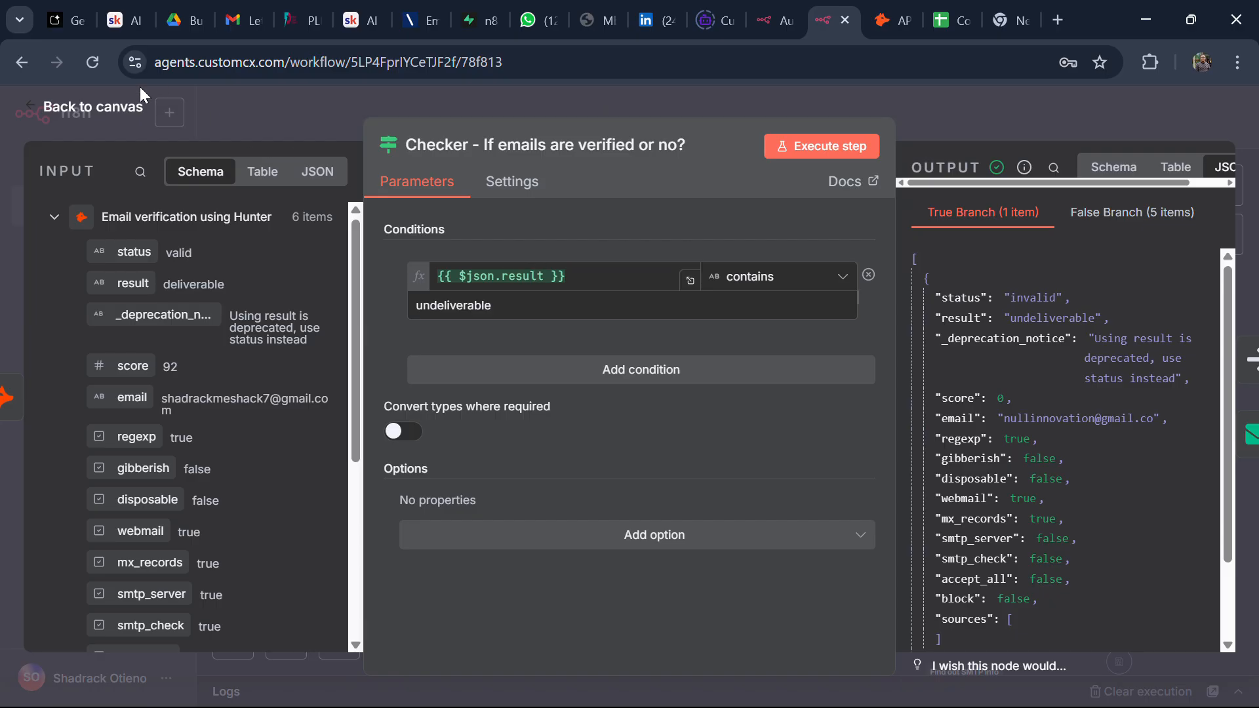
pyautogui.click(93, 107)
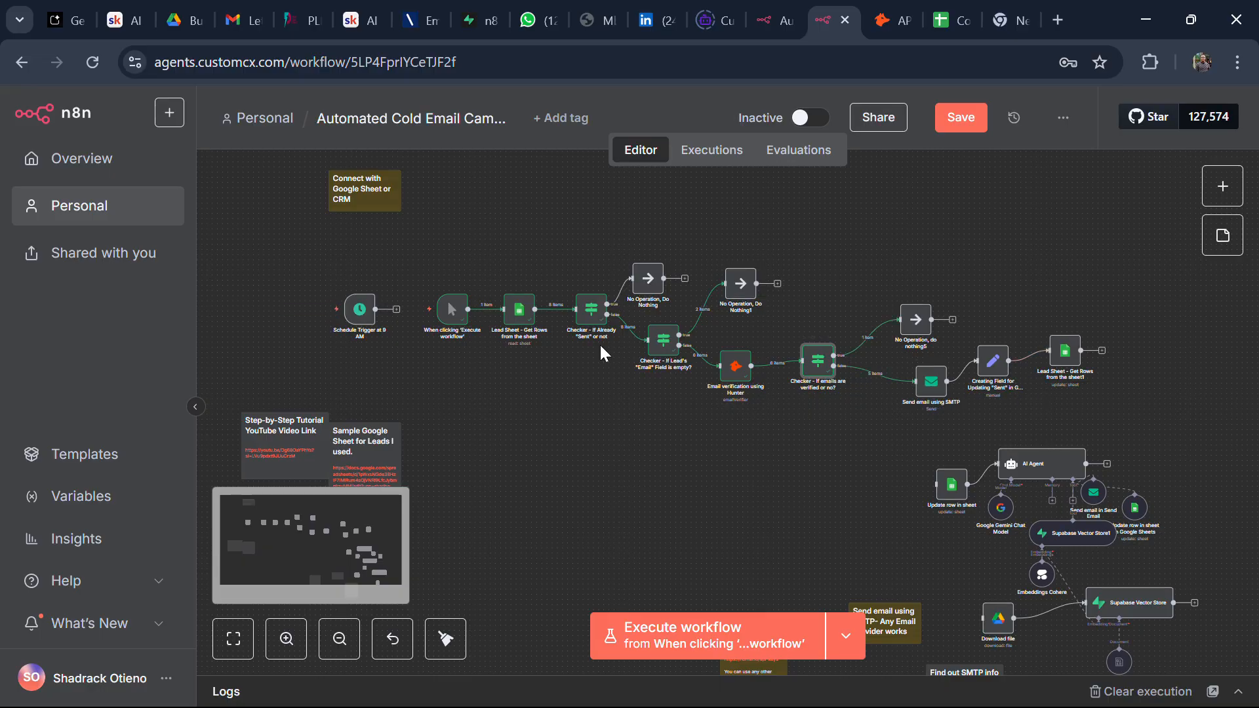
pyautogui.click(780, 21)
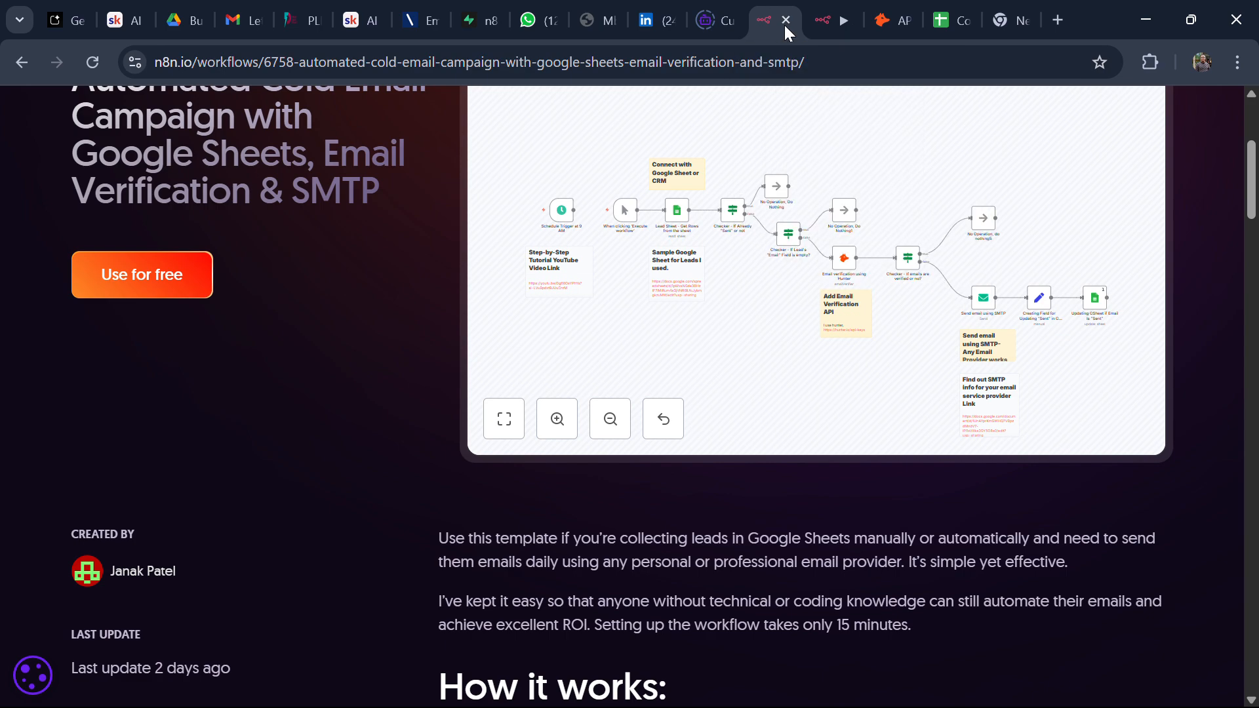
pyautogui.scroll(1, 741, 382)
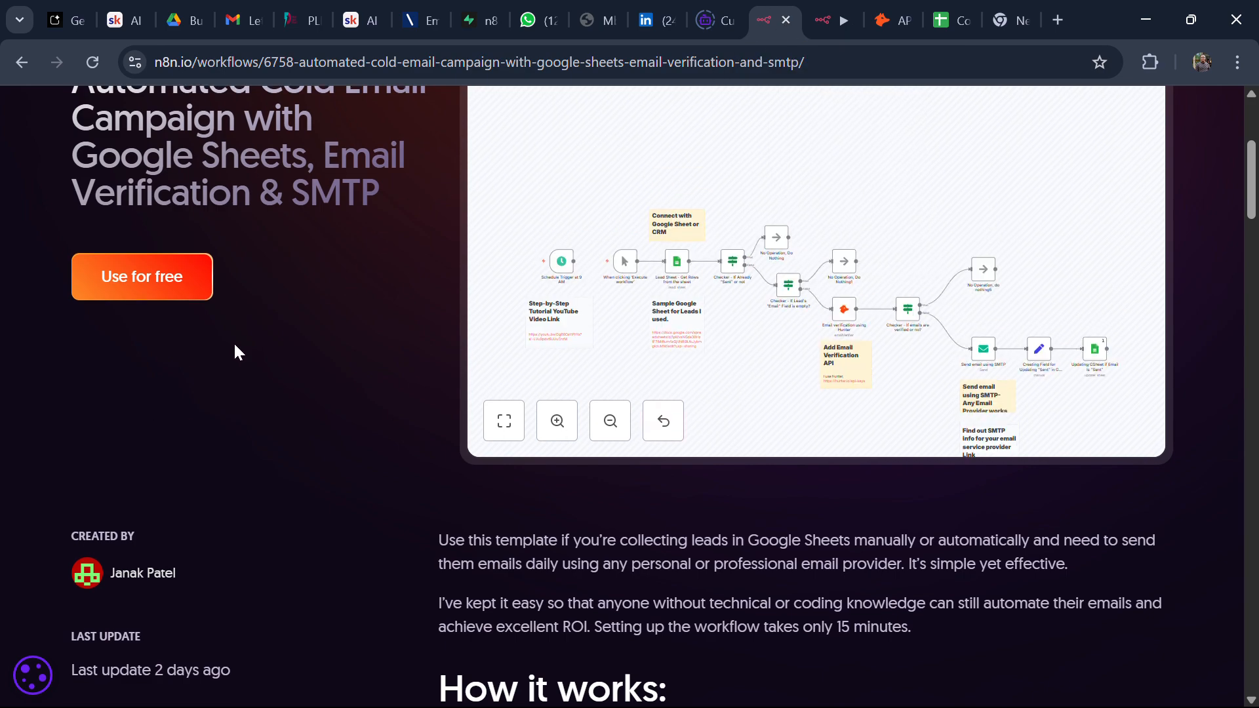
pyautogui.scroll(2, 233, 351)
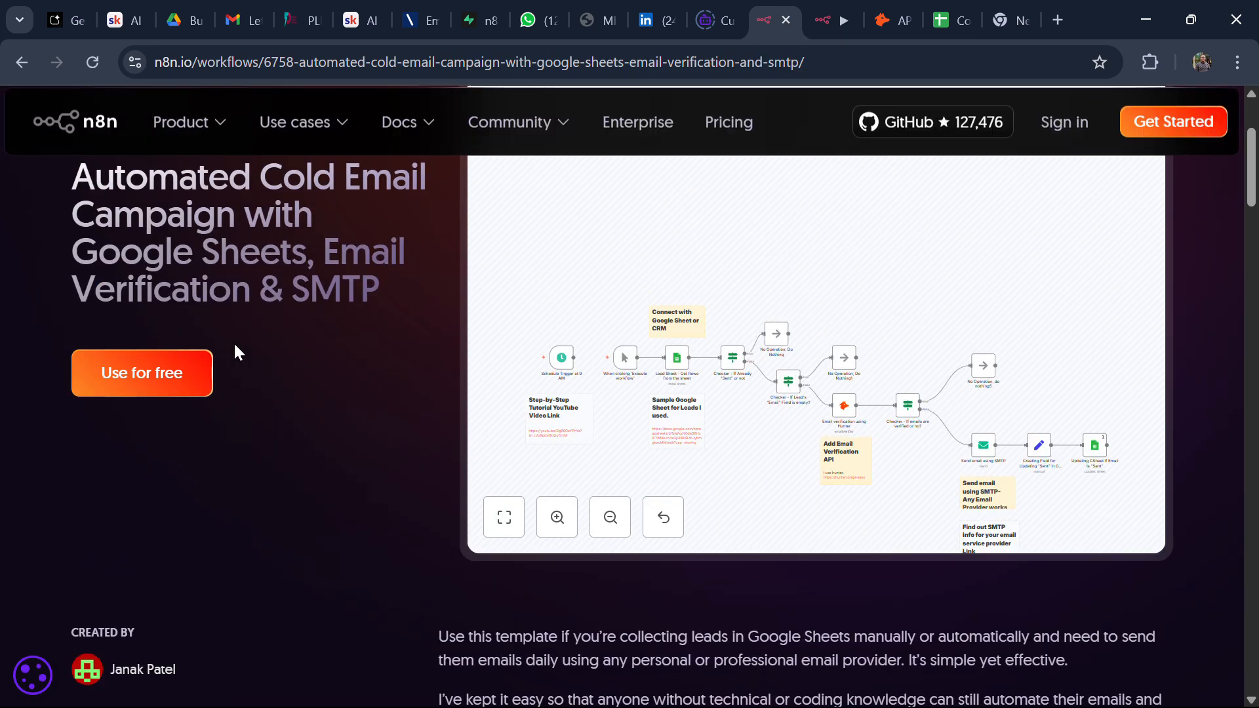
pyautogui.click(164, 387)
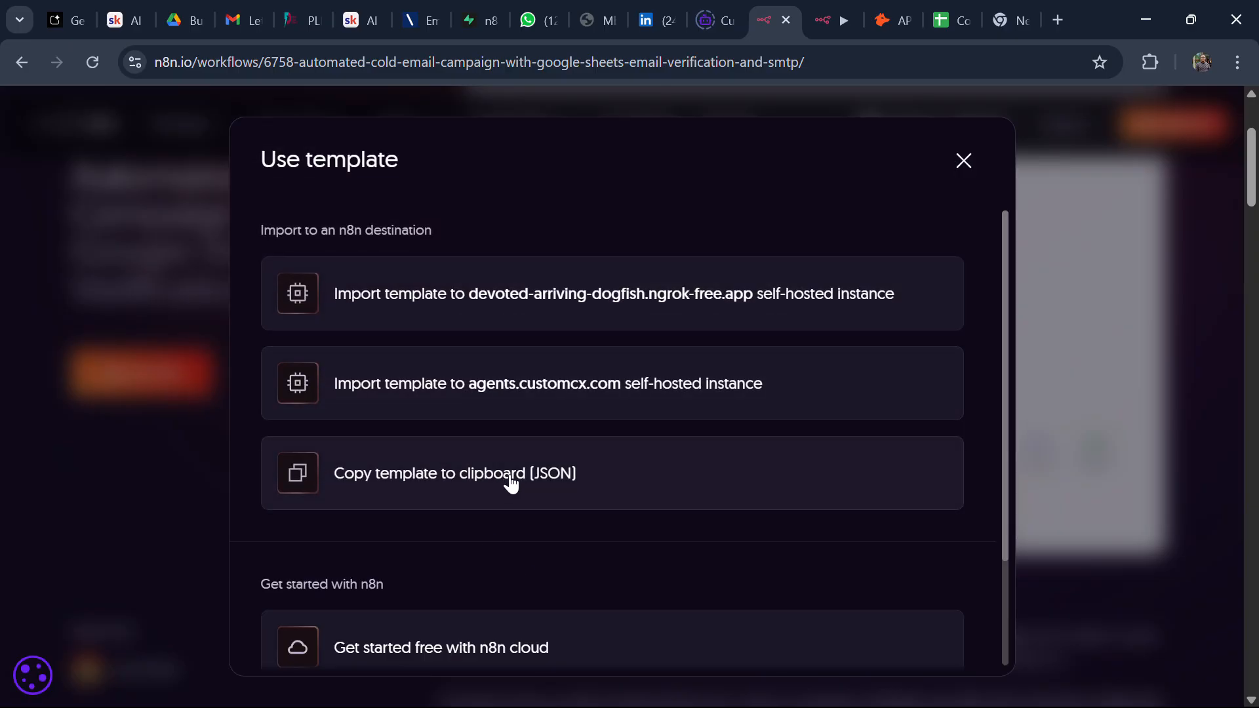
pyautogui.click(818, 20)
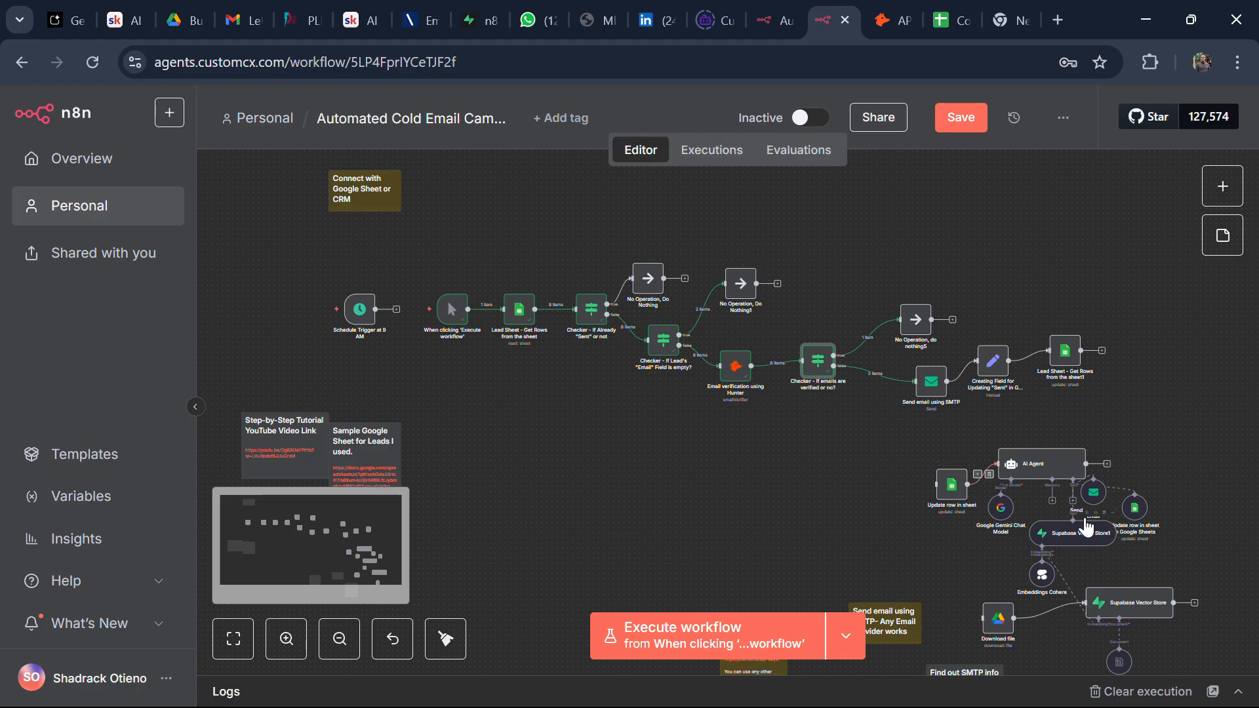
# Step: Move the Send email using SMTP node aside to the upper right
pyautogui.scroll(-3, 1087, 526)
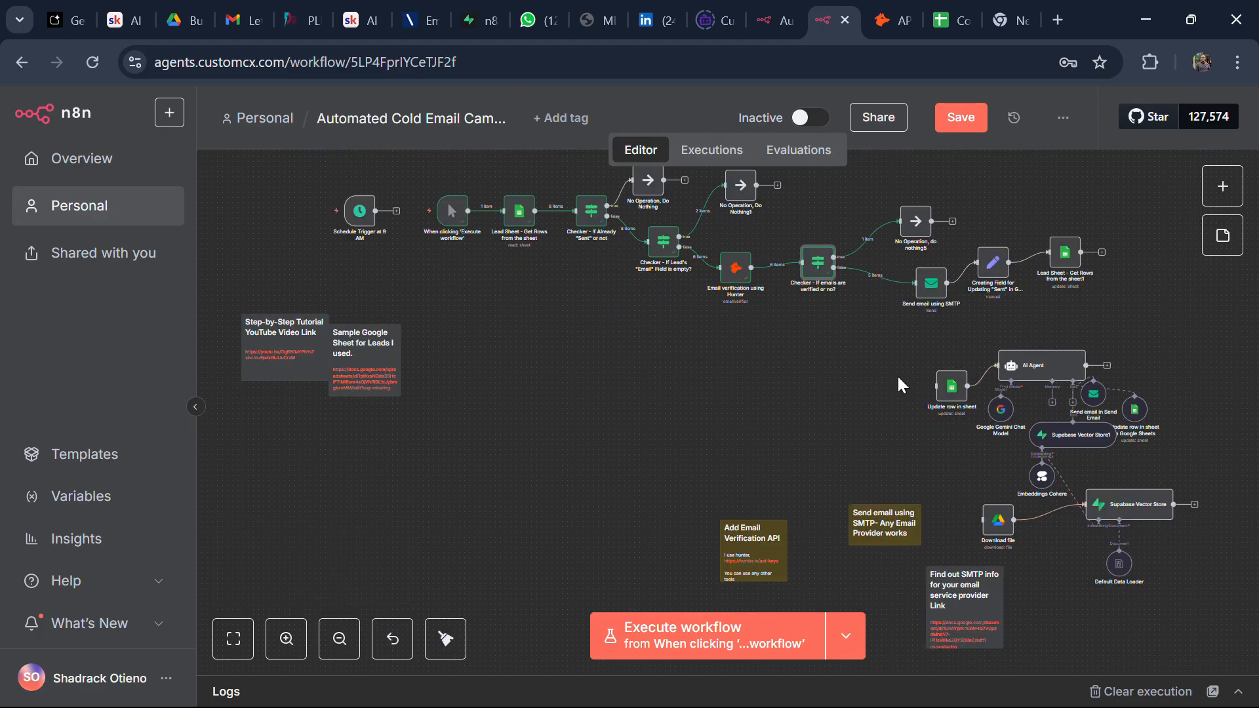
pyautogui.moveTo(881, 283)
pyautogui.moveTo(931, 283); pyautogui.dragTo(1047, 253)
pyautogui.moveTo(955, 287); pyautogui.dragTo(1031, 209)
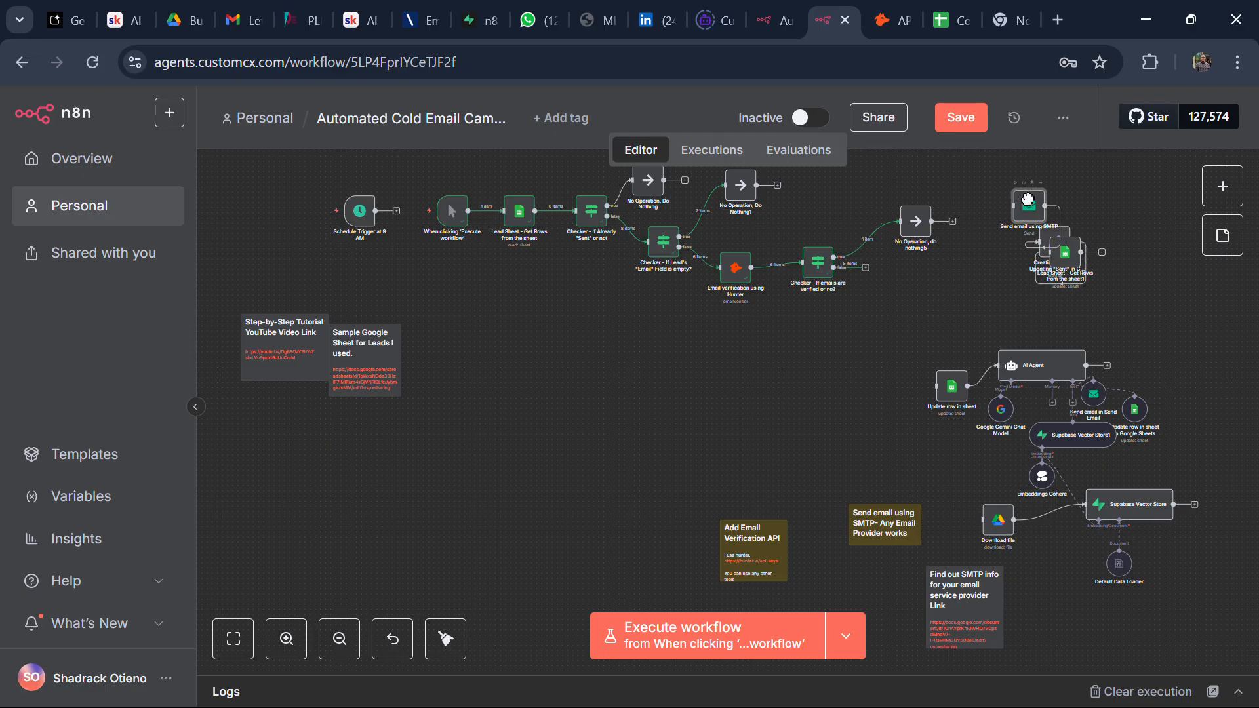
# Step: Connect the checker's false output to Update row in sheet, save, and align it with the AI Agent
pyautogui.moveTo(868, 270)
pyautogui.mouseDown()
pyautogui.moveTo(914, 374)
pyautogui.moveTo(936, 390)
pyautogui.mouseUp()
pyautogui.click(944, 125)
pyautogui.moveTo(958, 409); pyautogui.dragTo(932, 354)
pyautogui.moveTo(1042, 351); pyautogui.dragTo(1011, 310)
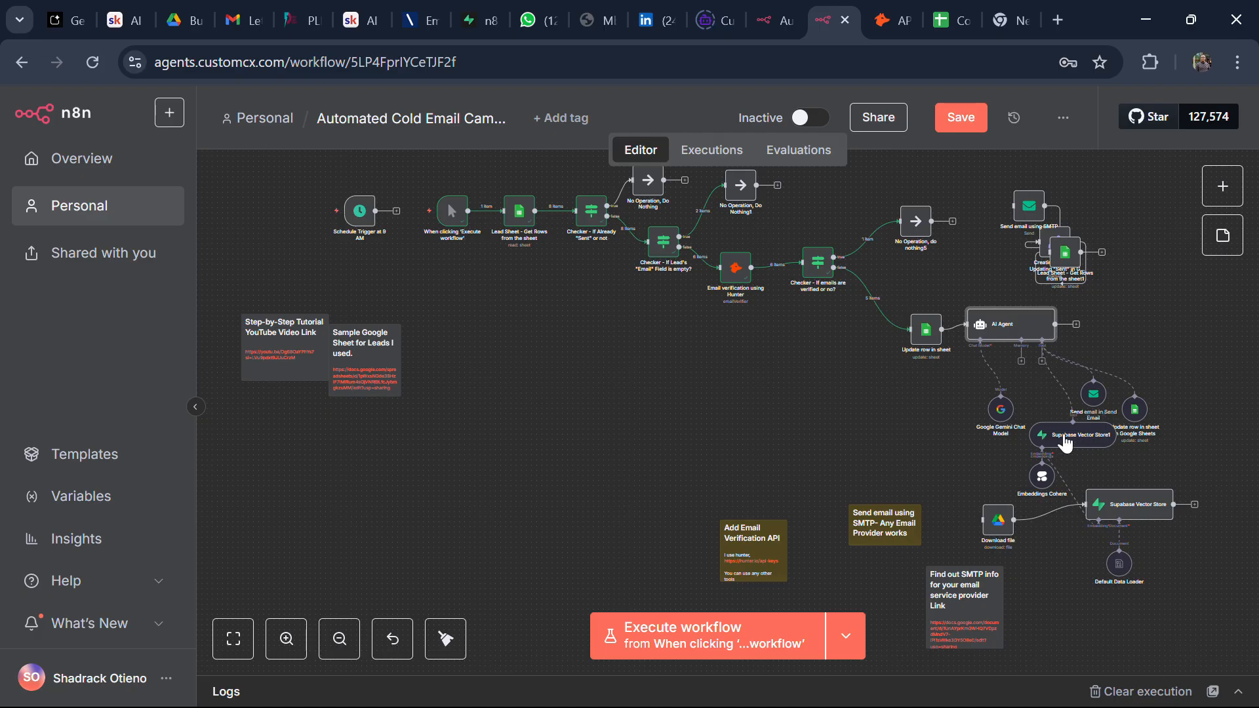
# Step: Reposition Supabase Vector Store1, Google Gemini Chat Model and the Sheets update node around the AI Agent
pyautogui.click(1067, 444)
pyautogui.moveTo(1067, 444); pyautogui.dragTo(1043, 497)
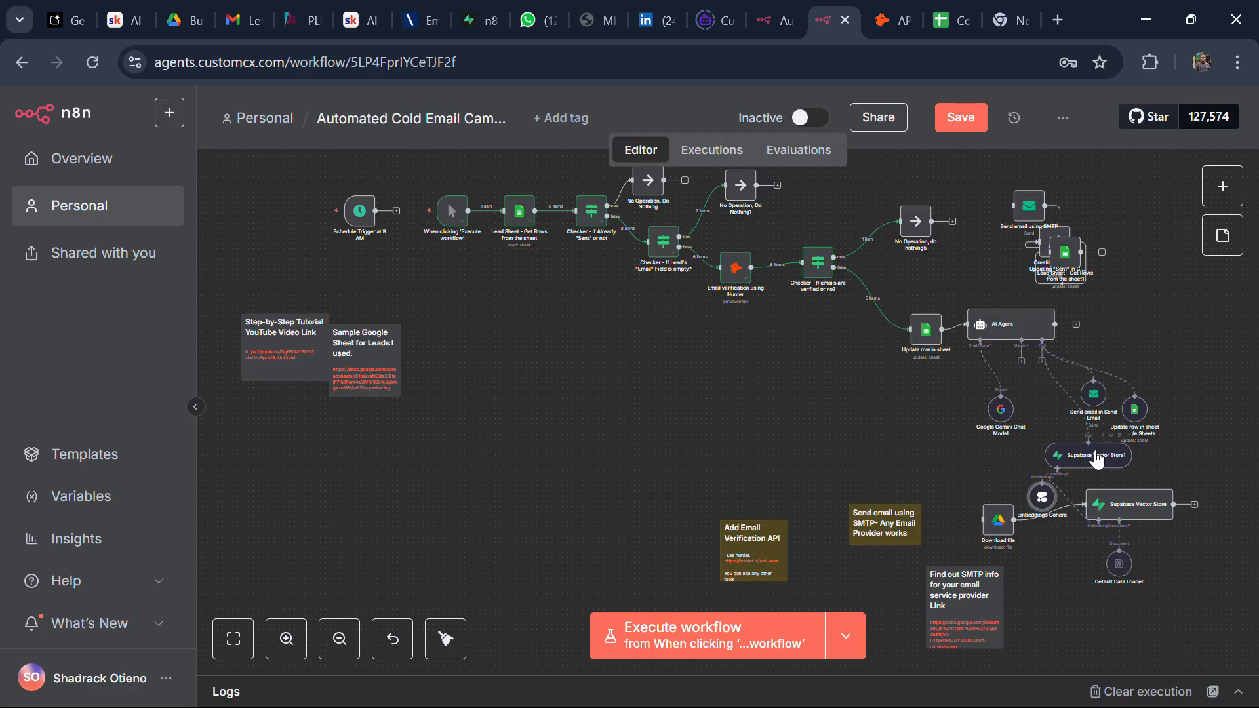
pyautogui.moveTo(1099, 460); pyautogui.dragTo(1099, 471)
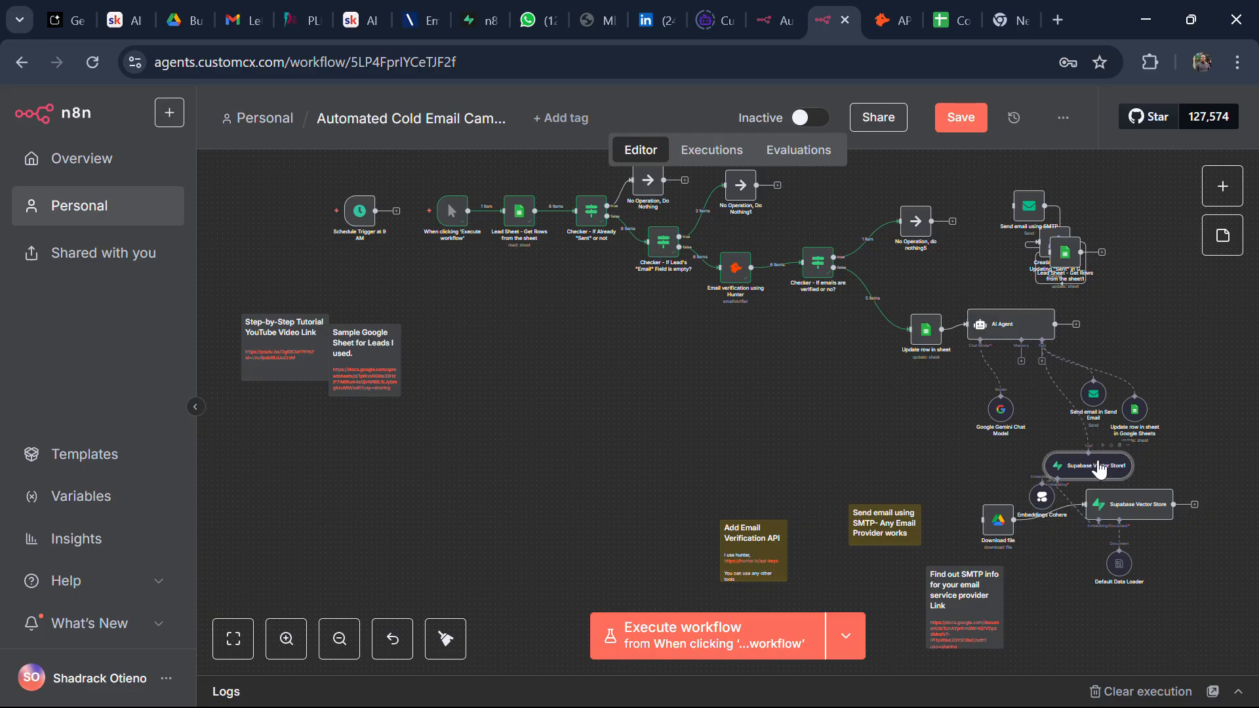
pyautogui.moveTo(1001, 423); pyautogui.dragTo(985, 408)
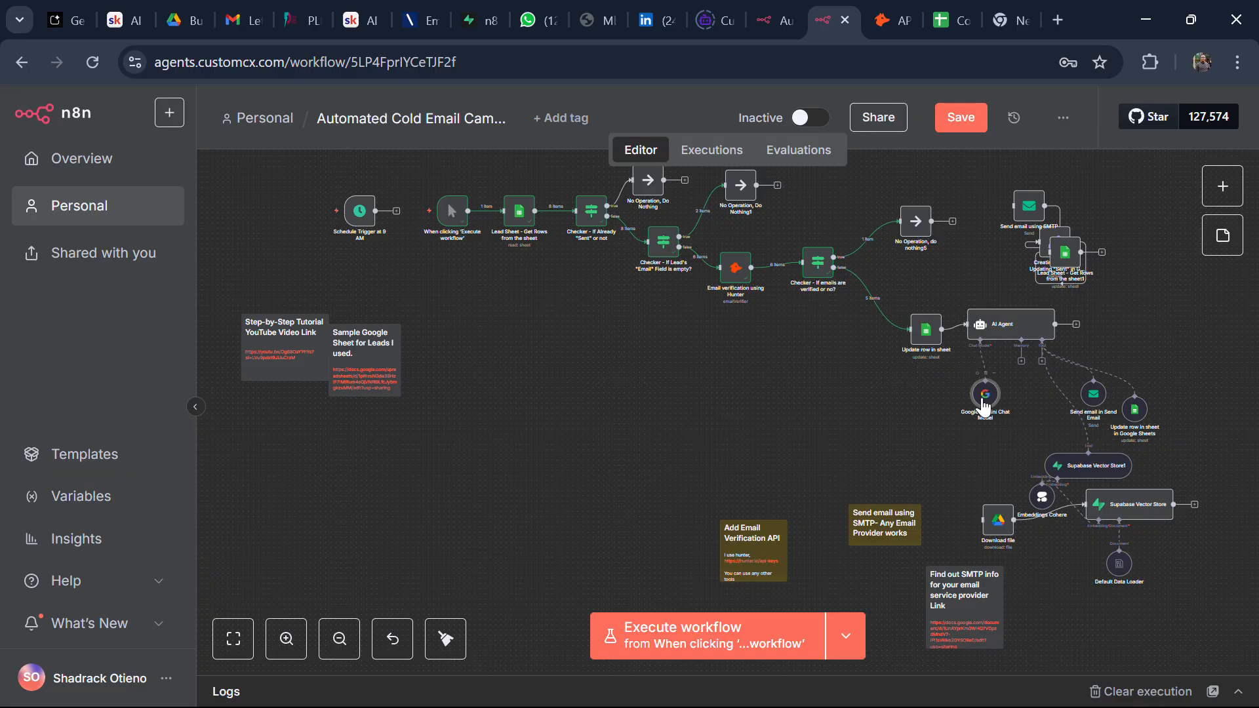
pyautogui.moveTo(1134, 412); pyautogui.dragTo(1142, 345)
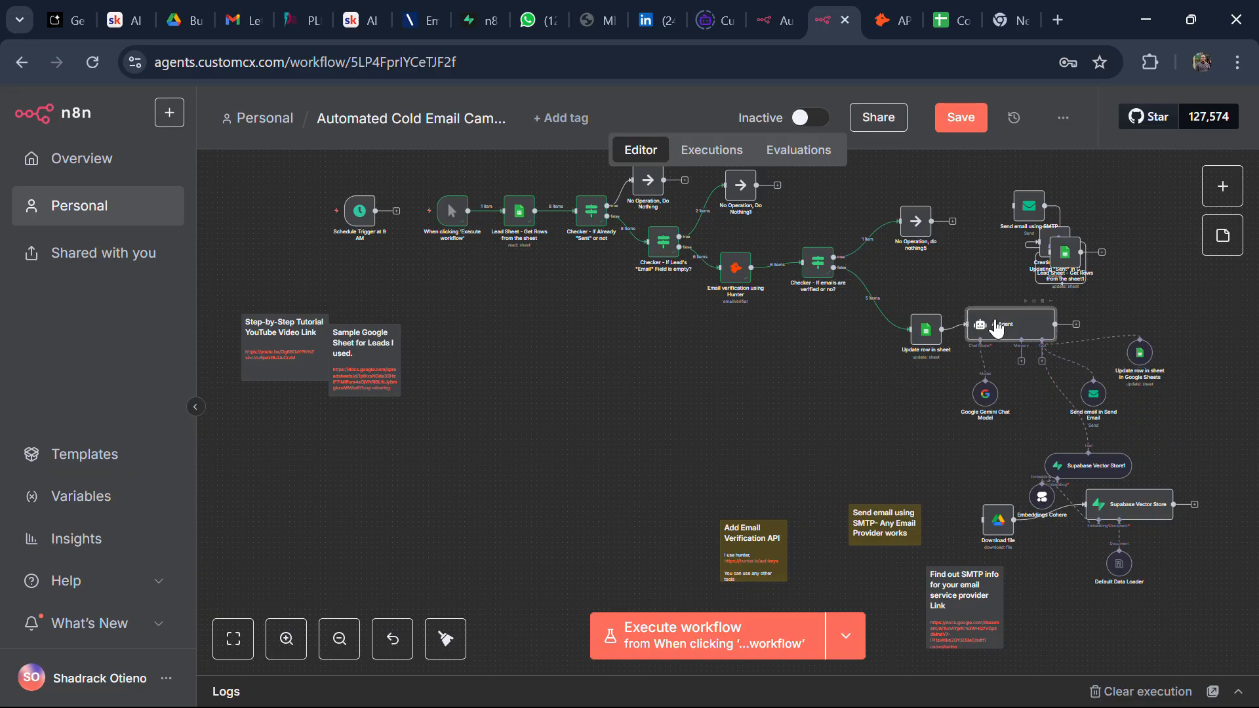
pyautogui.doubleClick(996, 328)
pyautogui.scroll(-3, 579, 493)
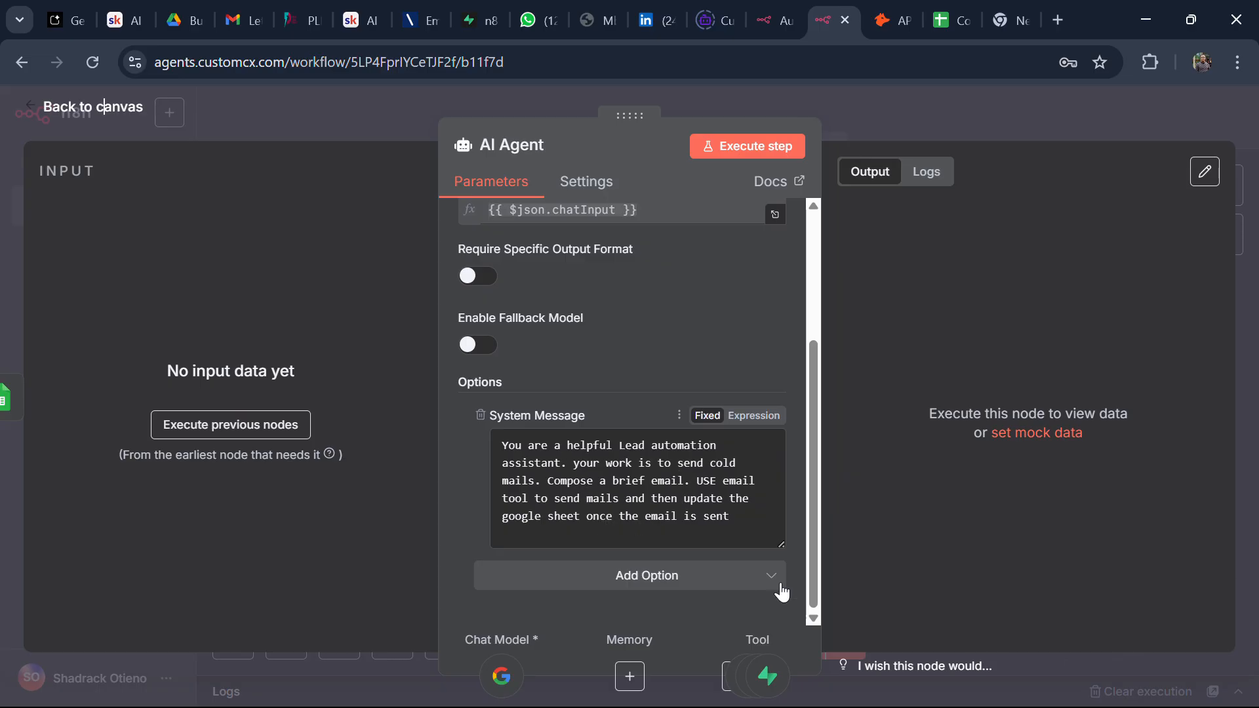
pyautogui.click(658, 577)
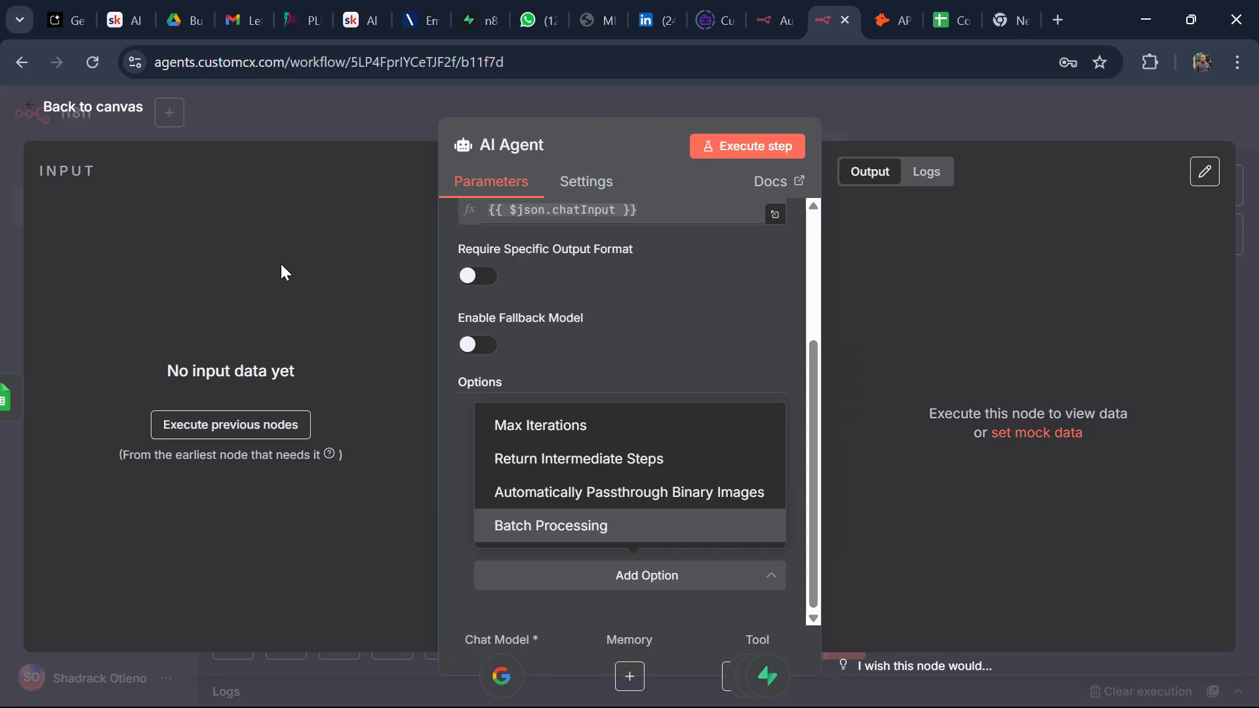
pyautogui.click(145, 108)
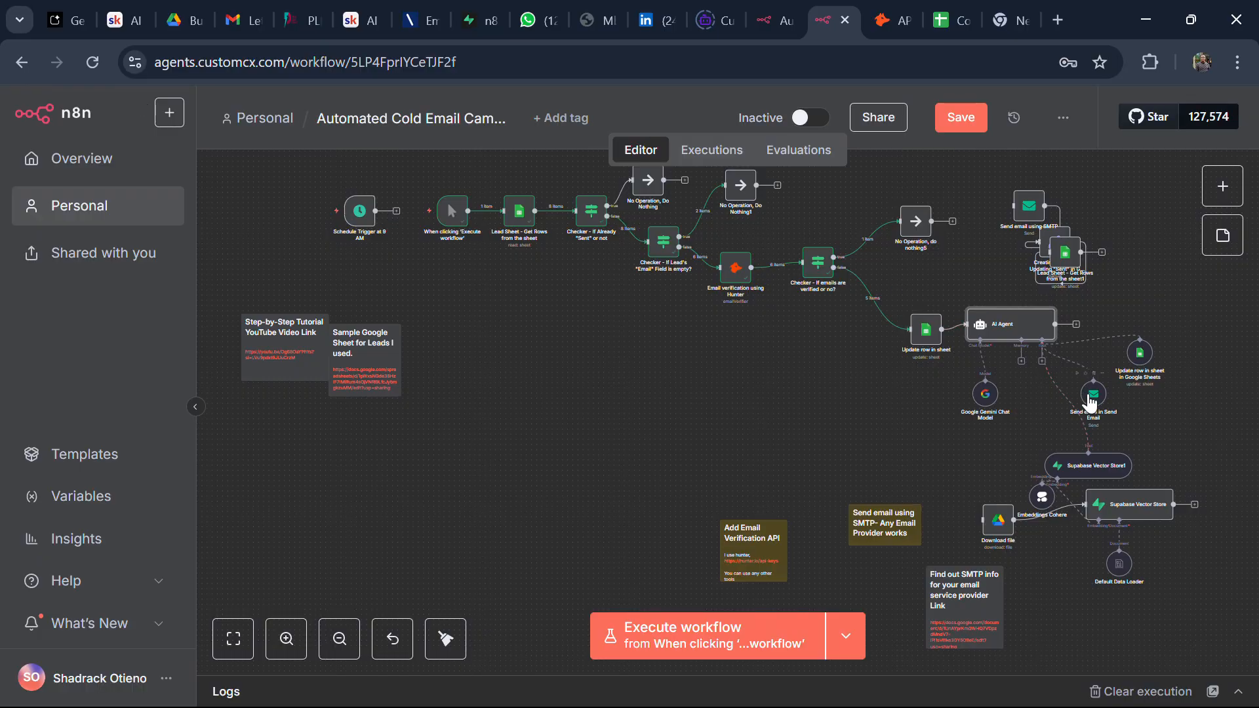
pyautogui.click(1092, 398)
# Step: Create a new 'SMTP account 2' credential from the Send email node's credential dropdown
pyautogui.doubleClick(1092, 397)
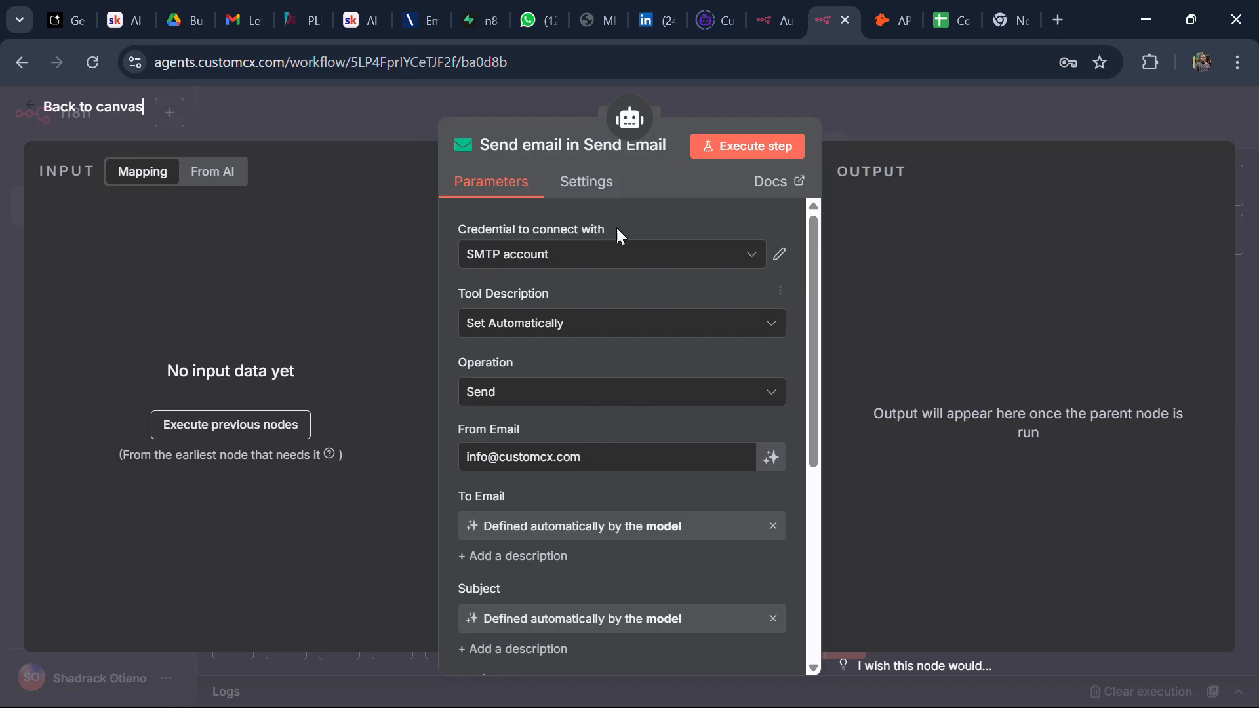
pyautogui.click(616, 256)
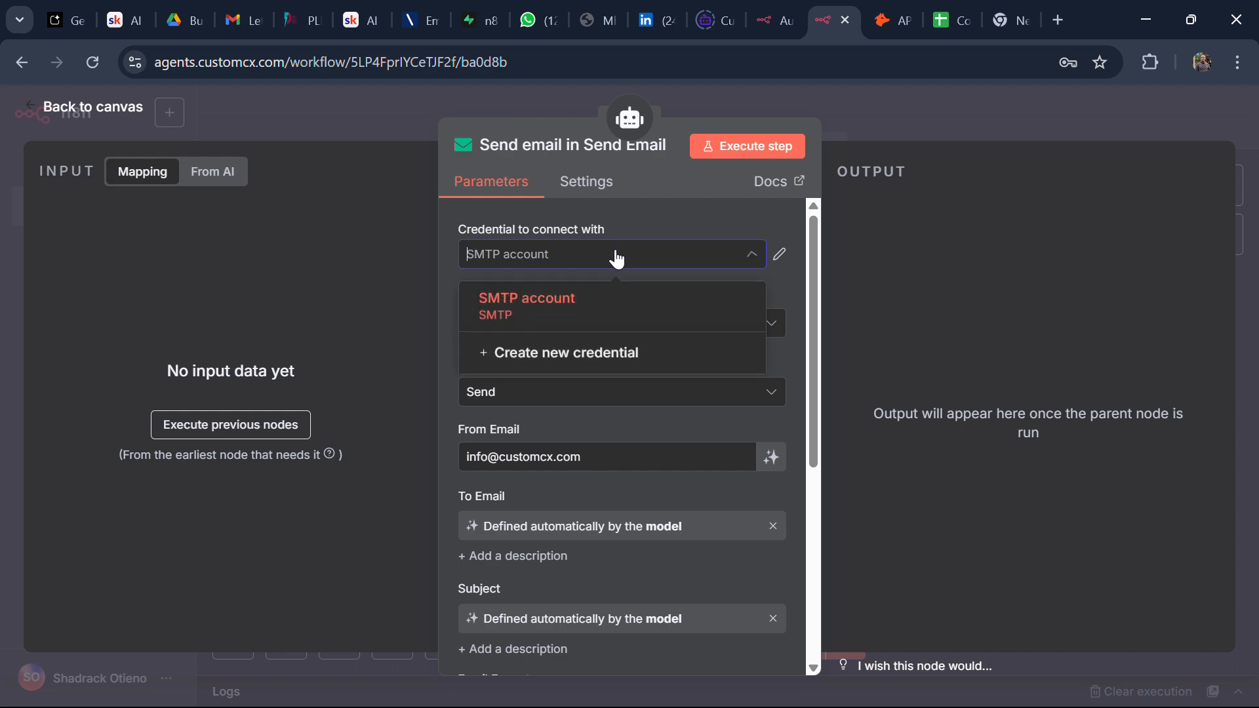
pyautogui.click(569, 359)
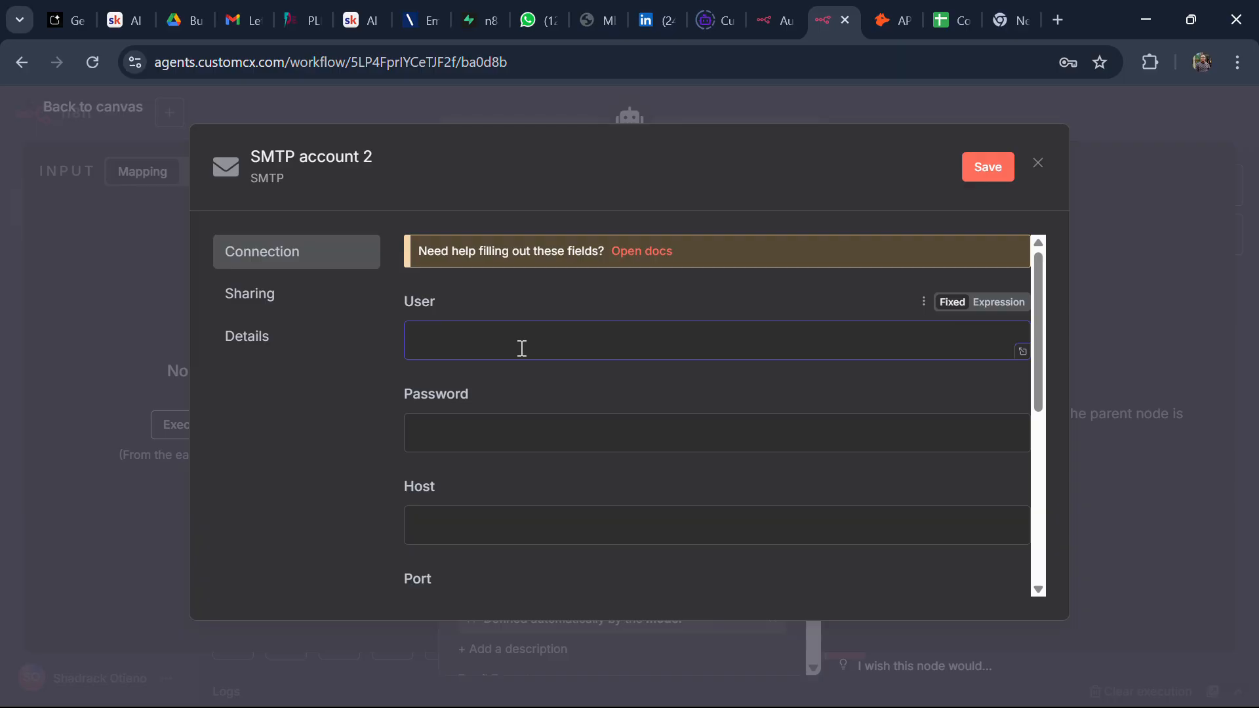
pyautogui.click(413, 22)
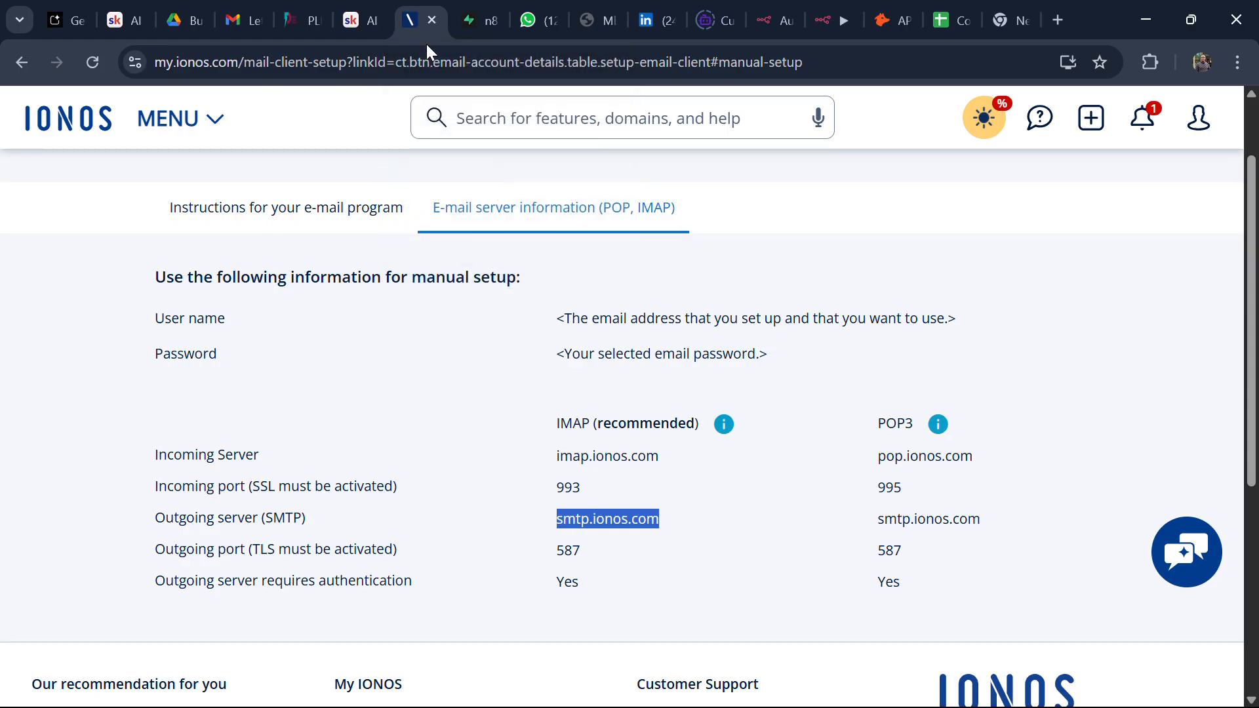
pyautogui.click(668, 526)
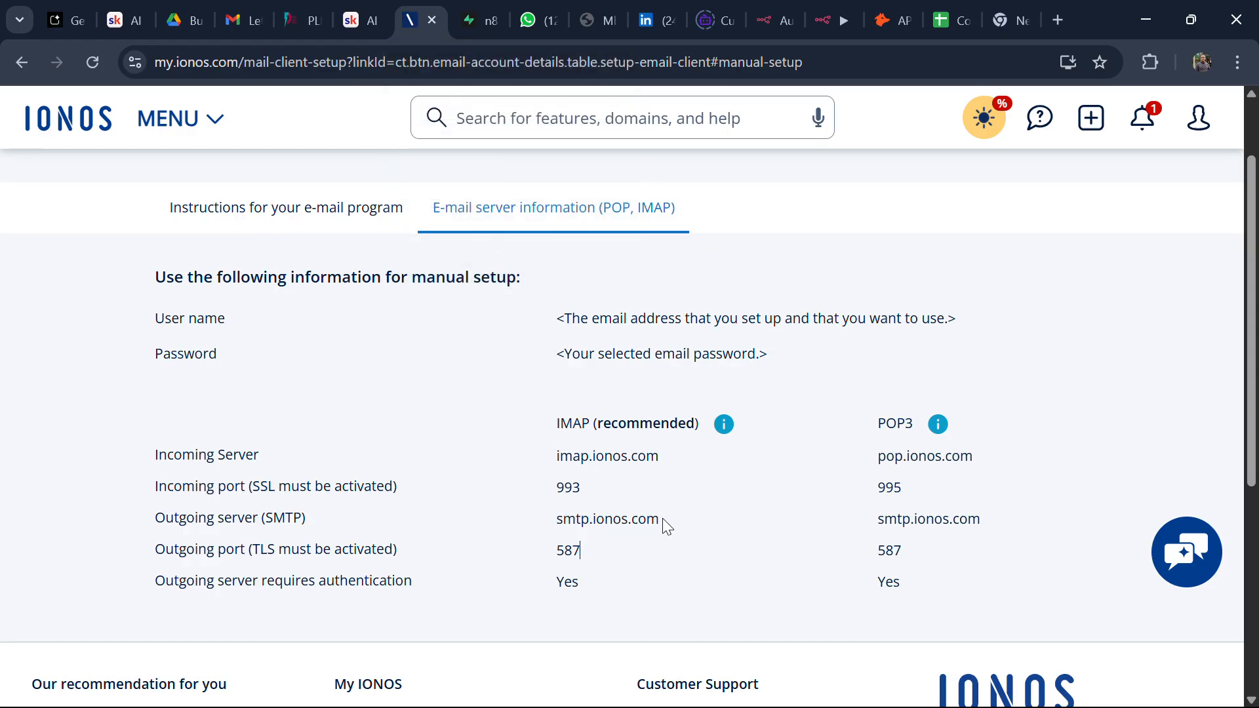
pyautogui.moveTo(662, 519); pyautogui.dragTo(557, 552)
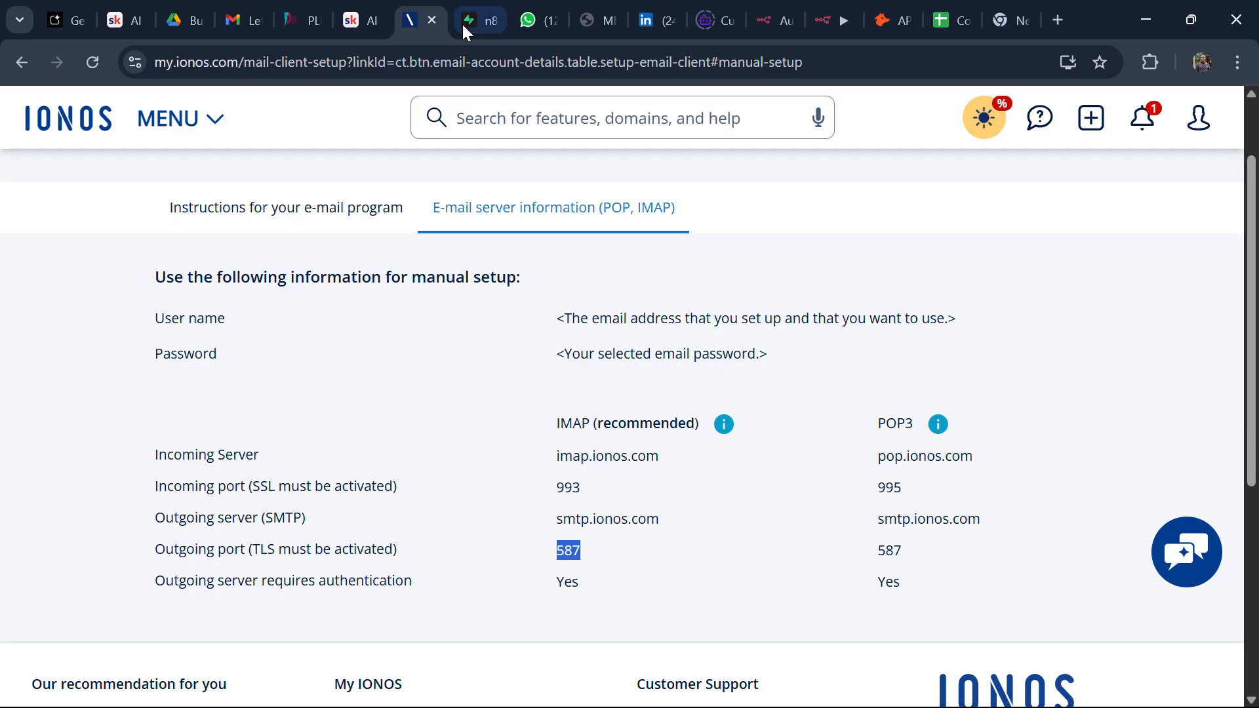
pyautogui.click(823, 20)
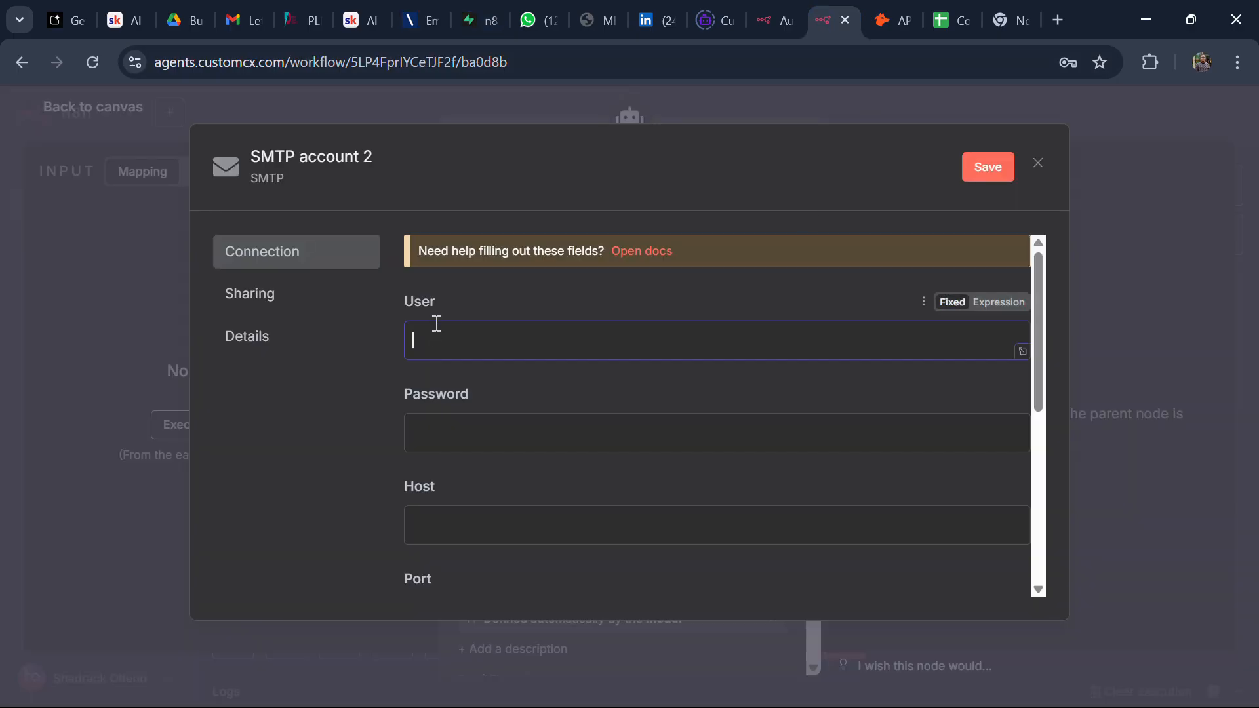
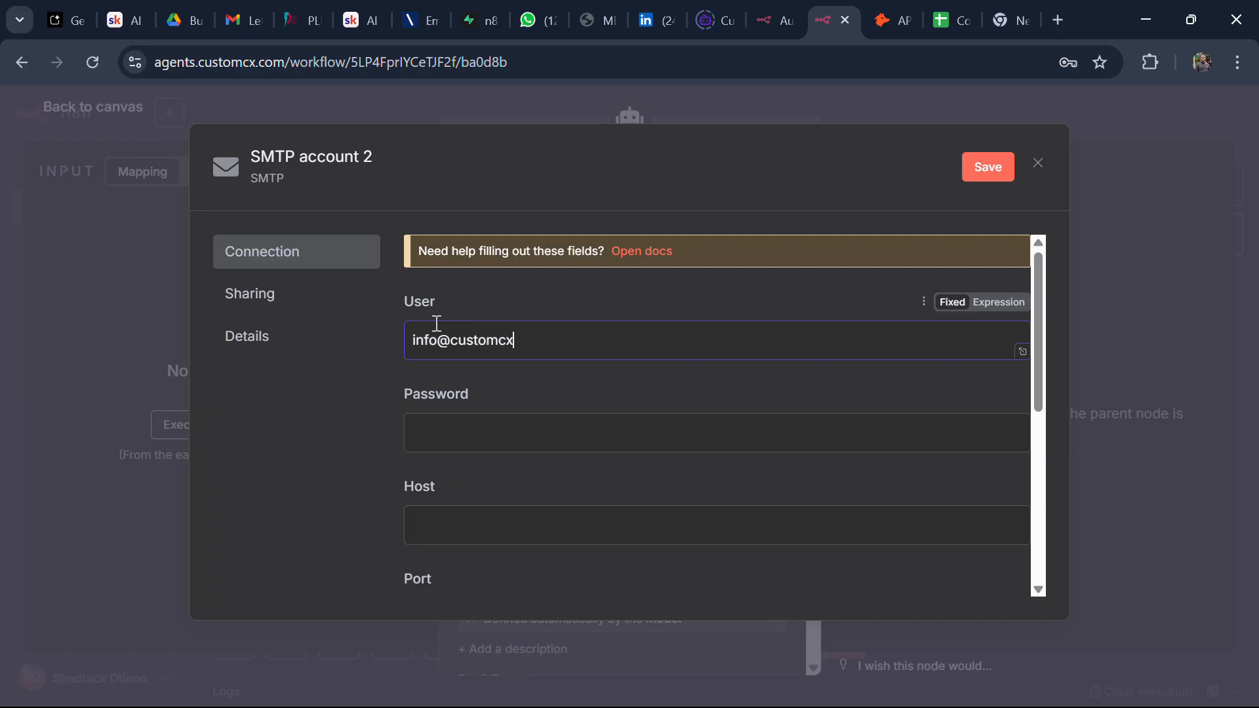
# Step: Fill the credential's Host field with smtp.ionos.com copied from the IONOS server settings
pyautogui.click(451, 440)
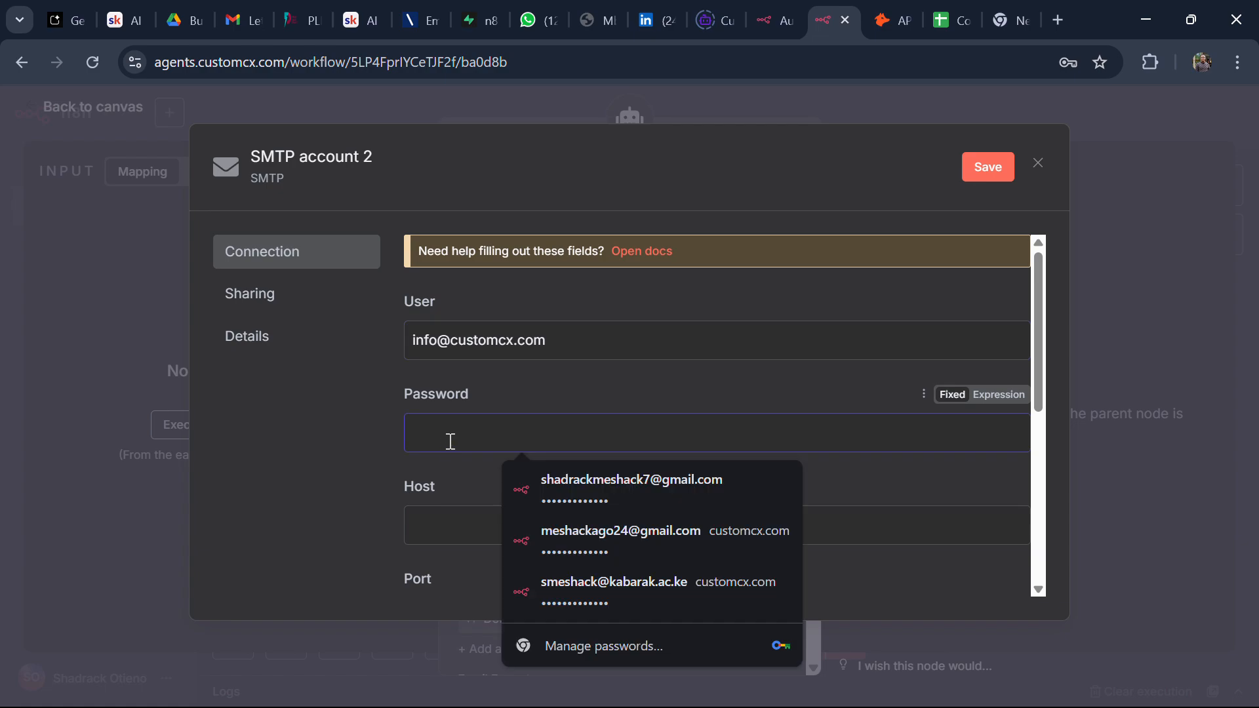
pyautogui.click(437, 519)
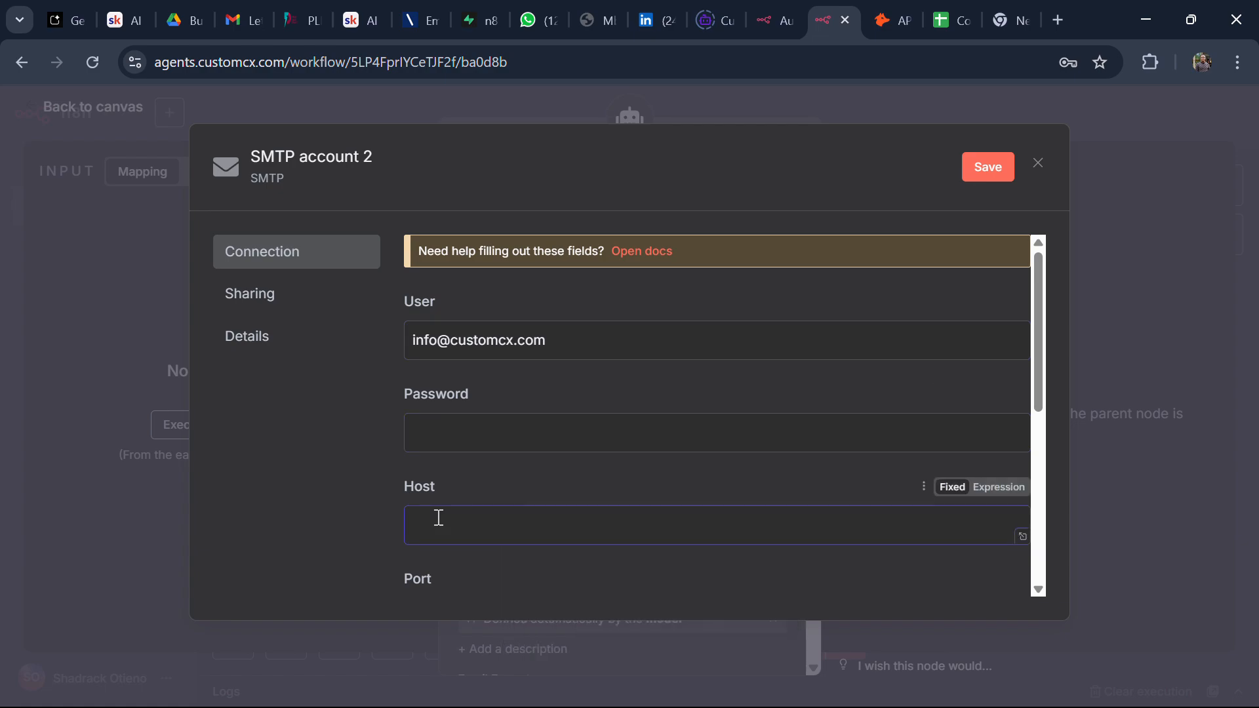
pyautogui.hotkey('ctrl', 'v')
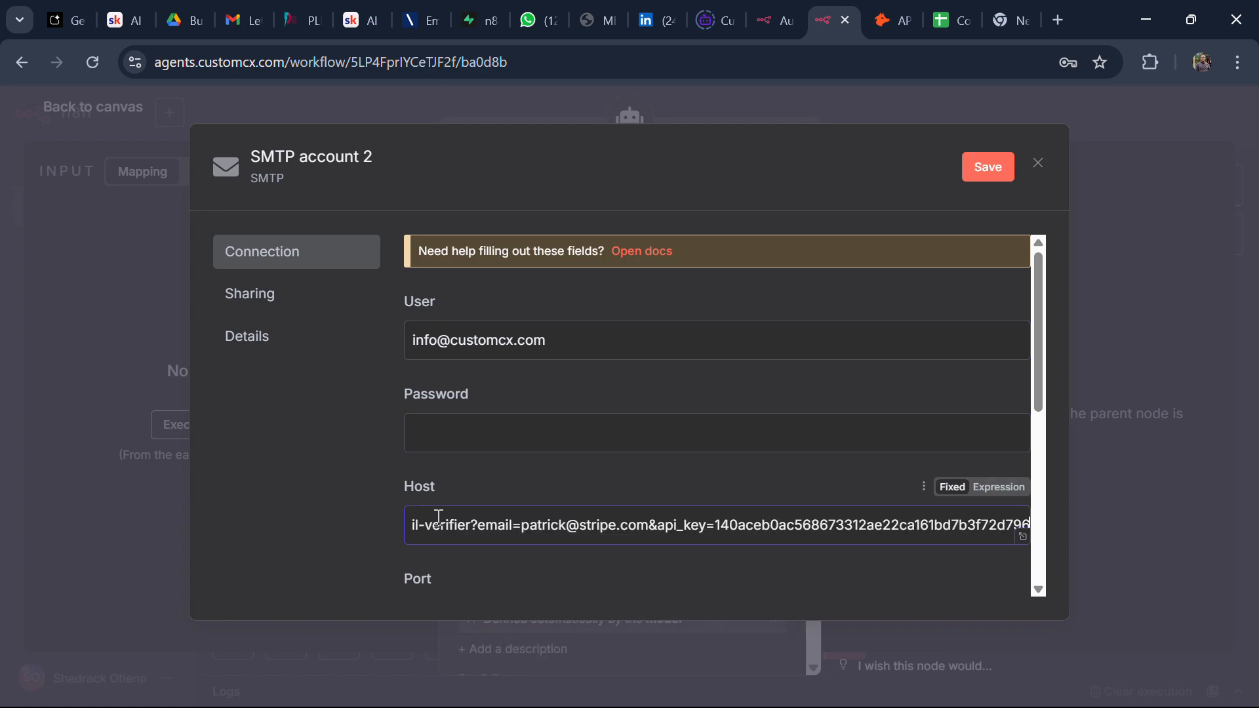
pyautogui.hotkey('ctrl', 'z')
pyautogui.click(419, 26)
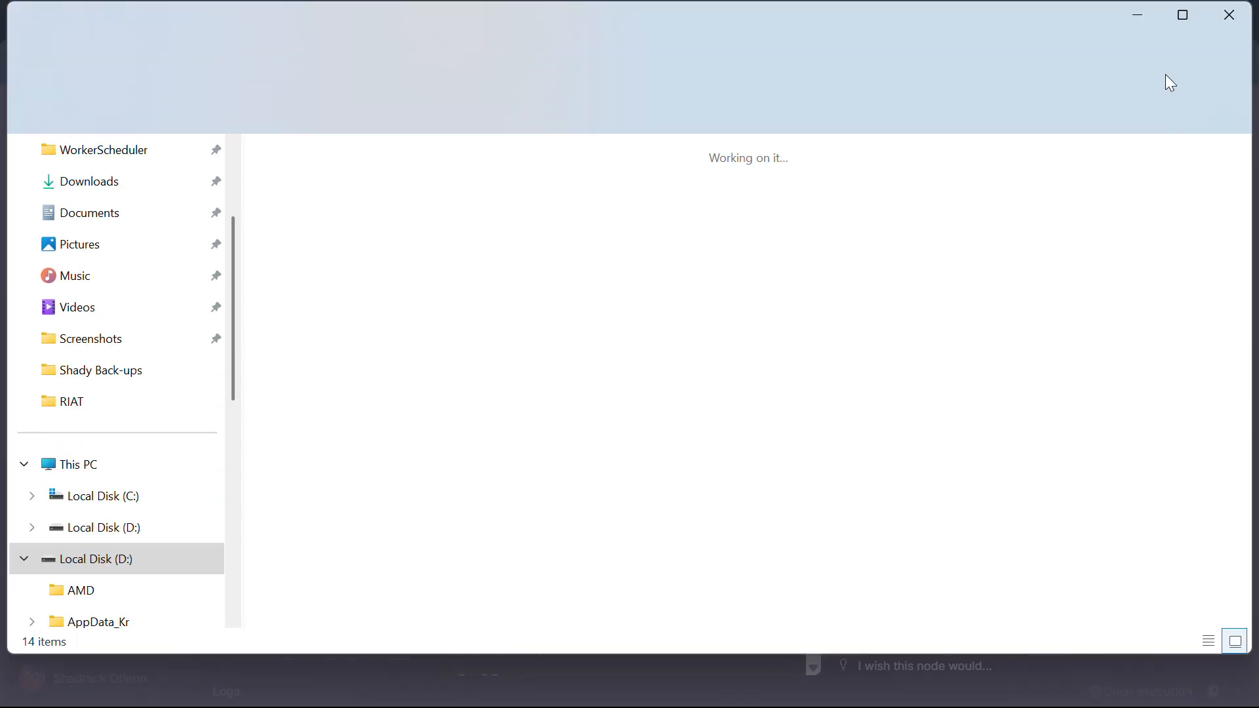
pyautogui.click(1139, 14)
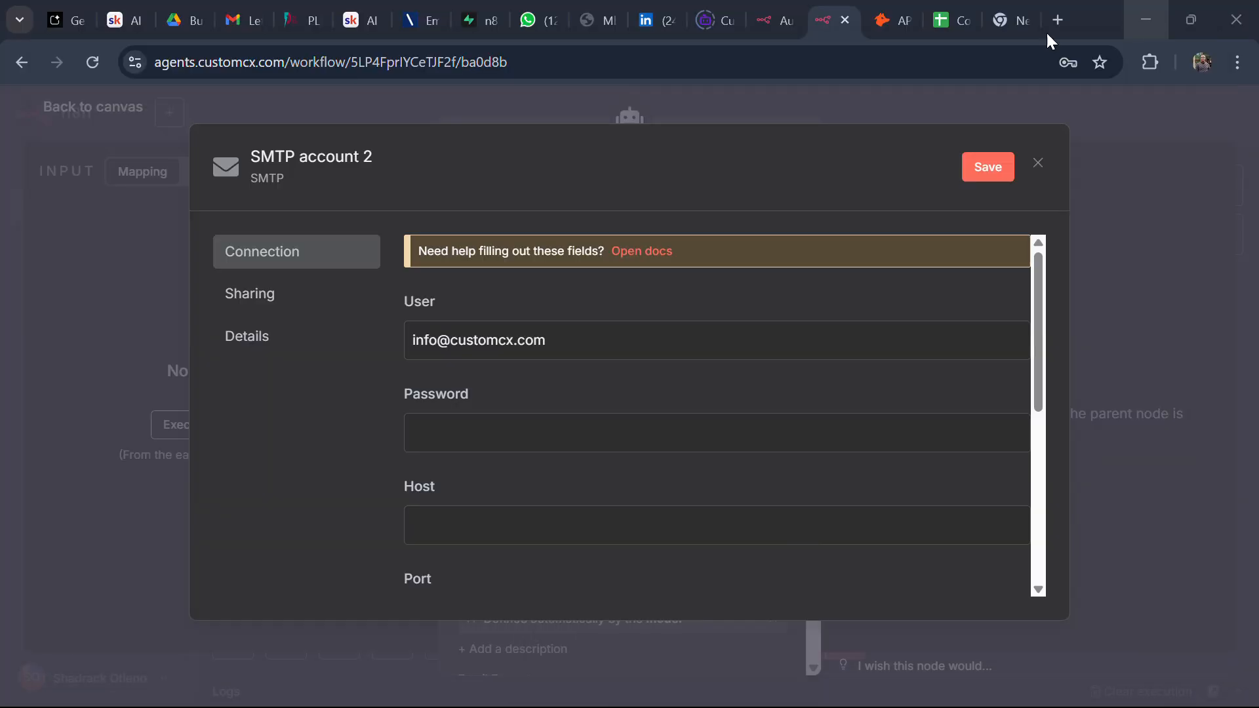
pyautogui.click(438, 27)
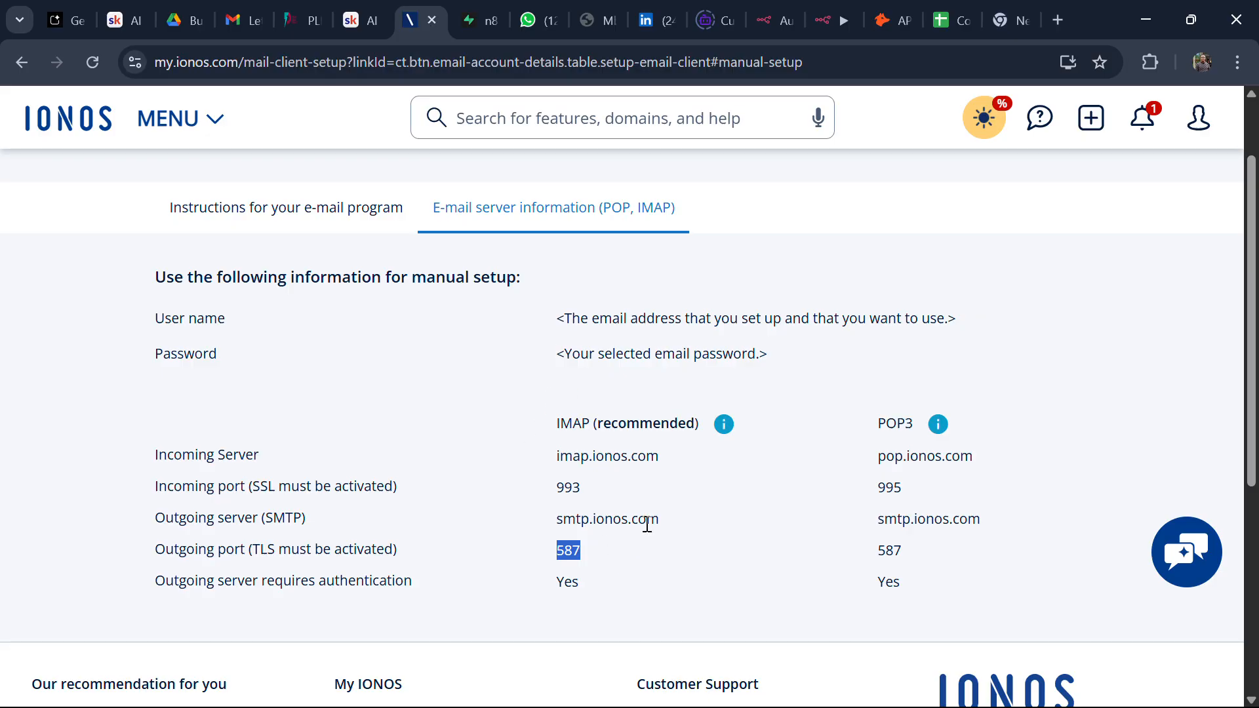
pyautogui.moveTo(659, 519); pyautogui.dragTo(554, 506)
pyautogui.hotkey('ctrl', 'c')
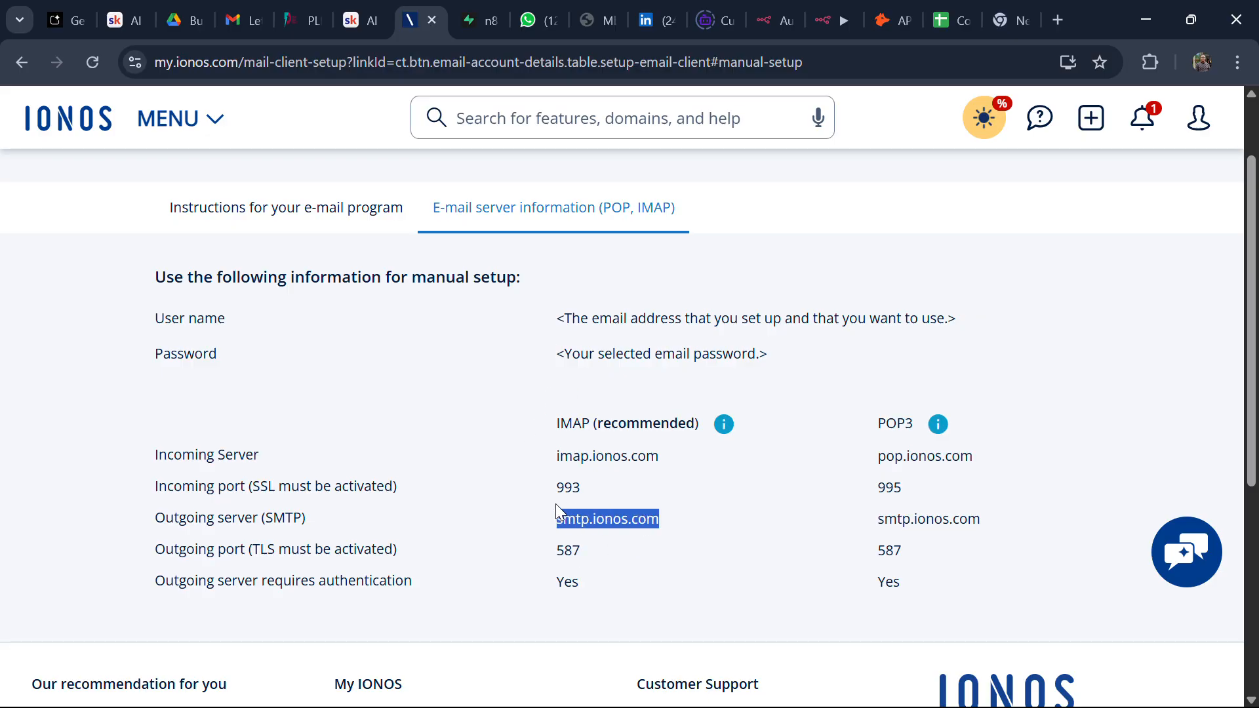
pyautogui.click(833, 22)
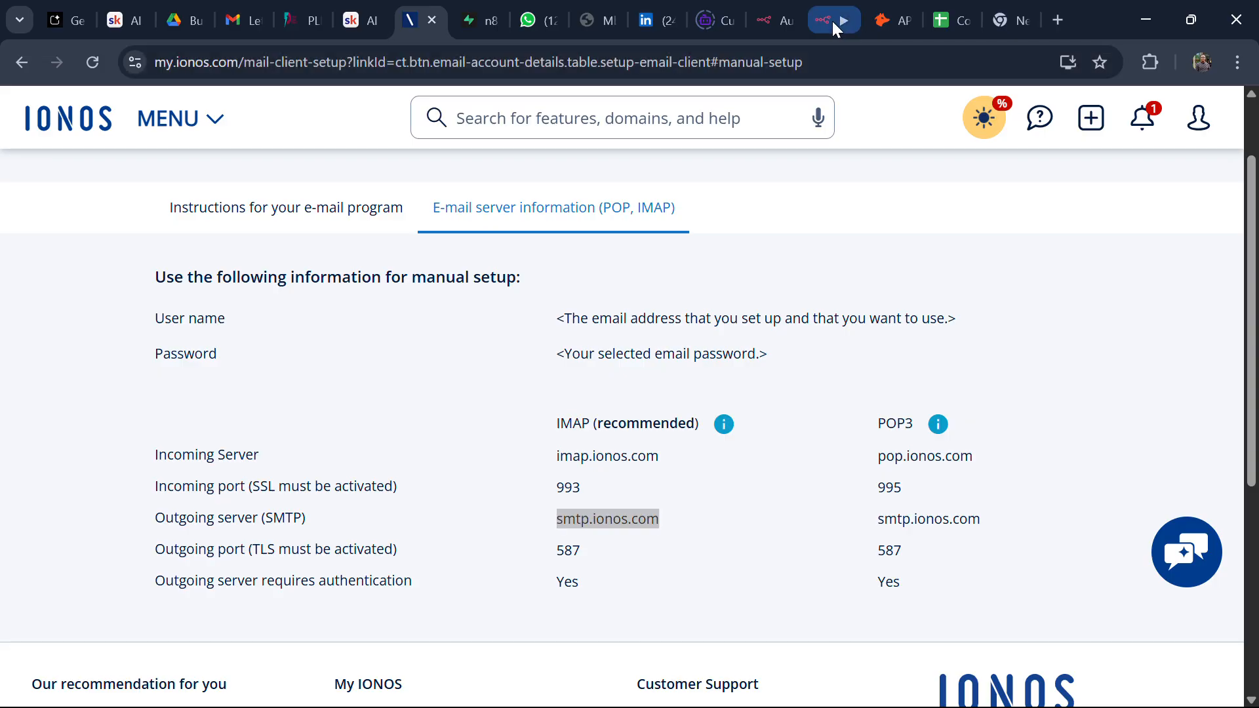
pyautogui.click(481, 531)
pyautogui.hotkey('ctrl', 'v')
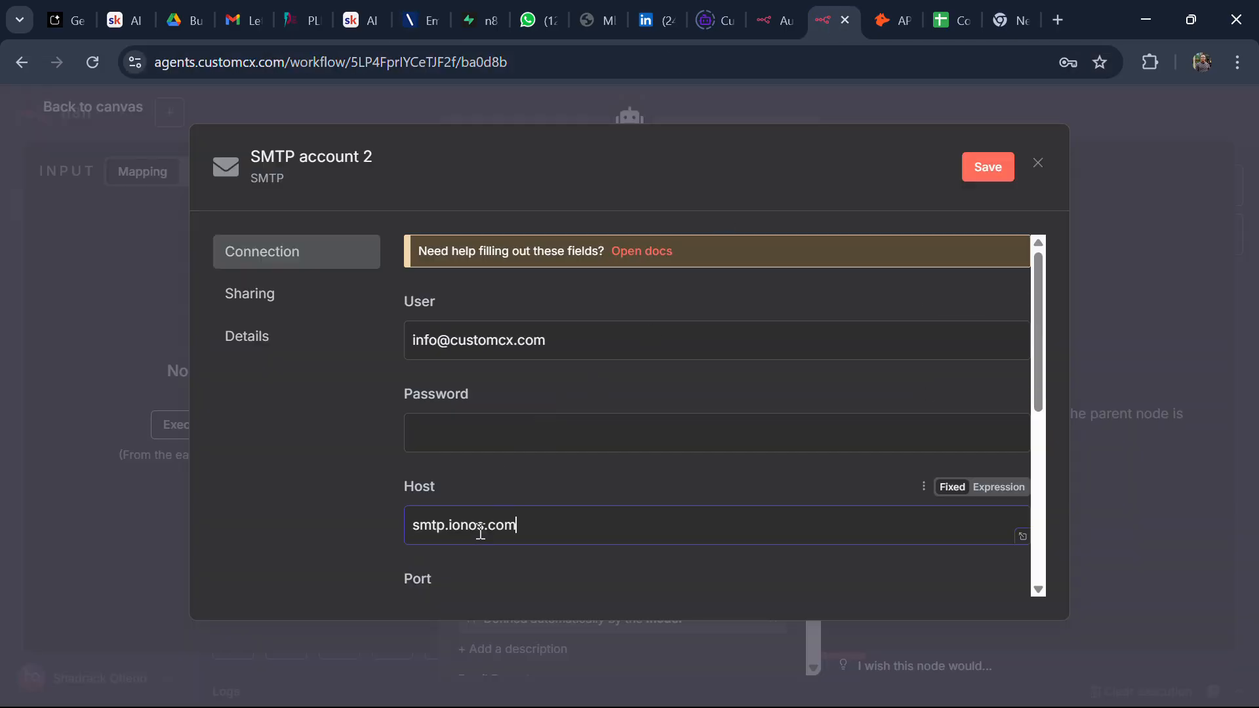
# Step: Close the SMTP account 2 form, discarding it without saving
pyautogui.scroll(-3, 481, 531)
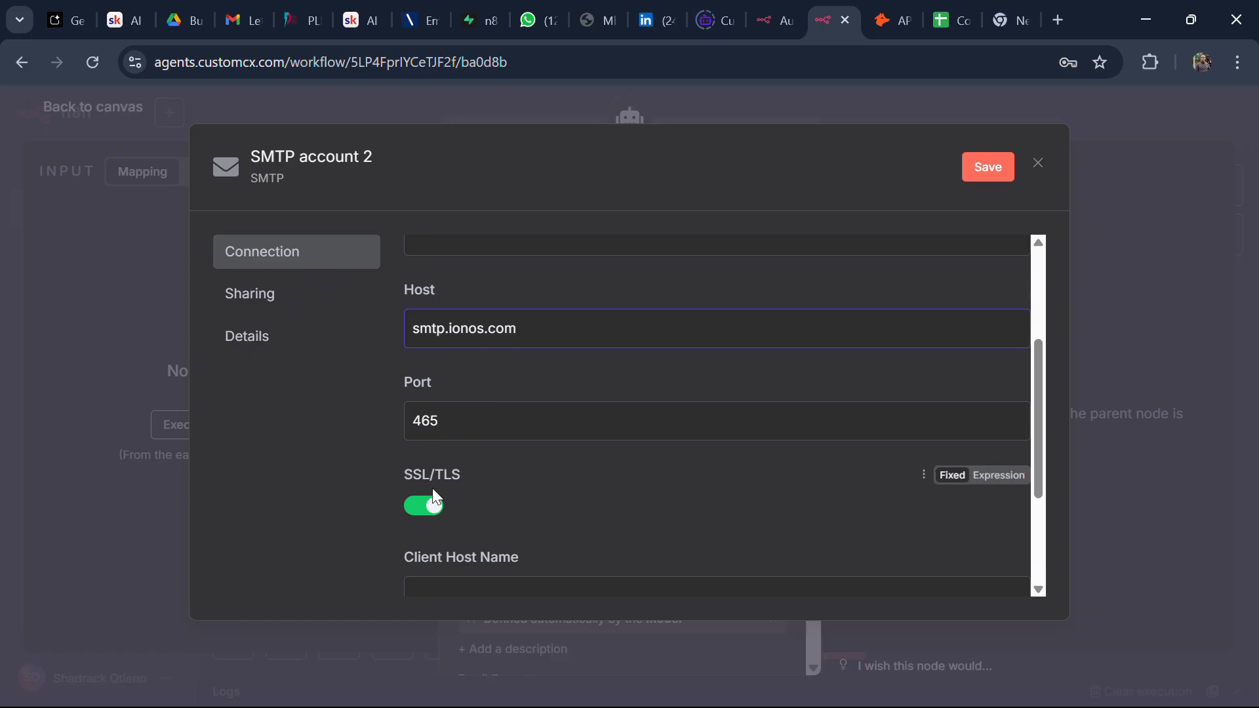
pyautogui.click(1037, 172)
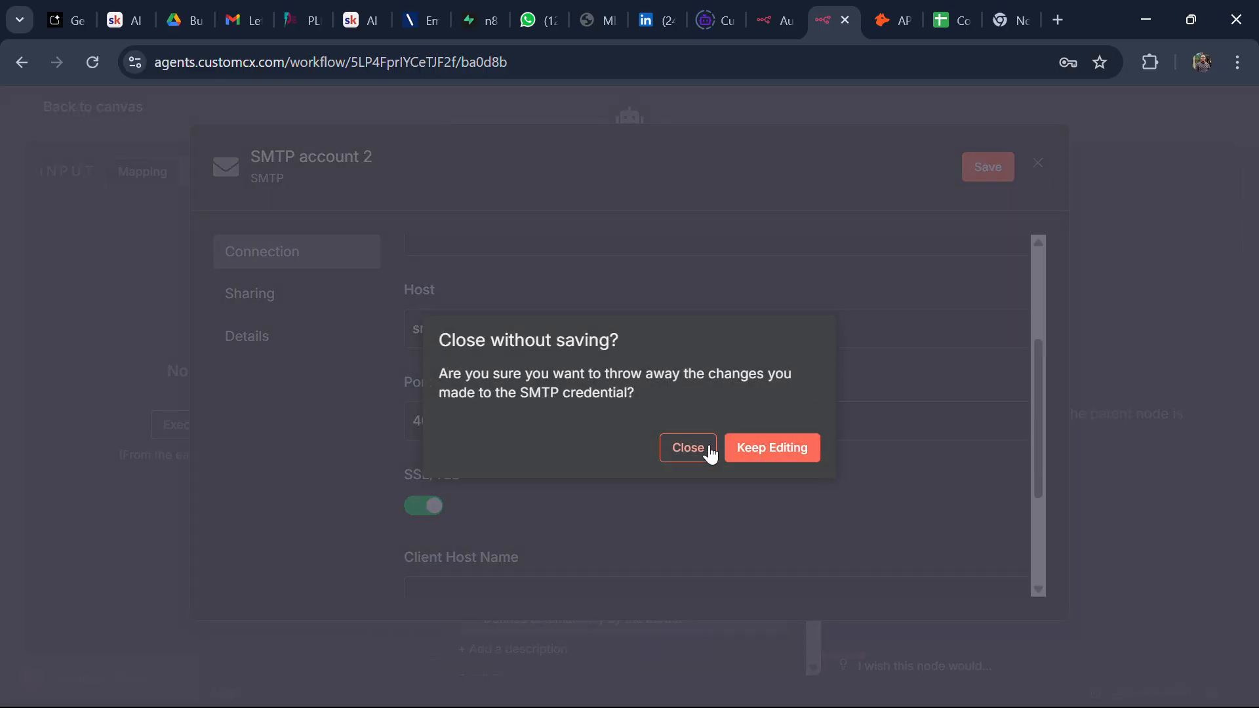
pyautogui.click(710, 453)
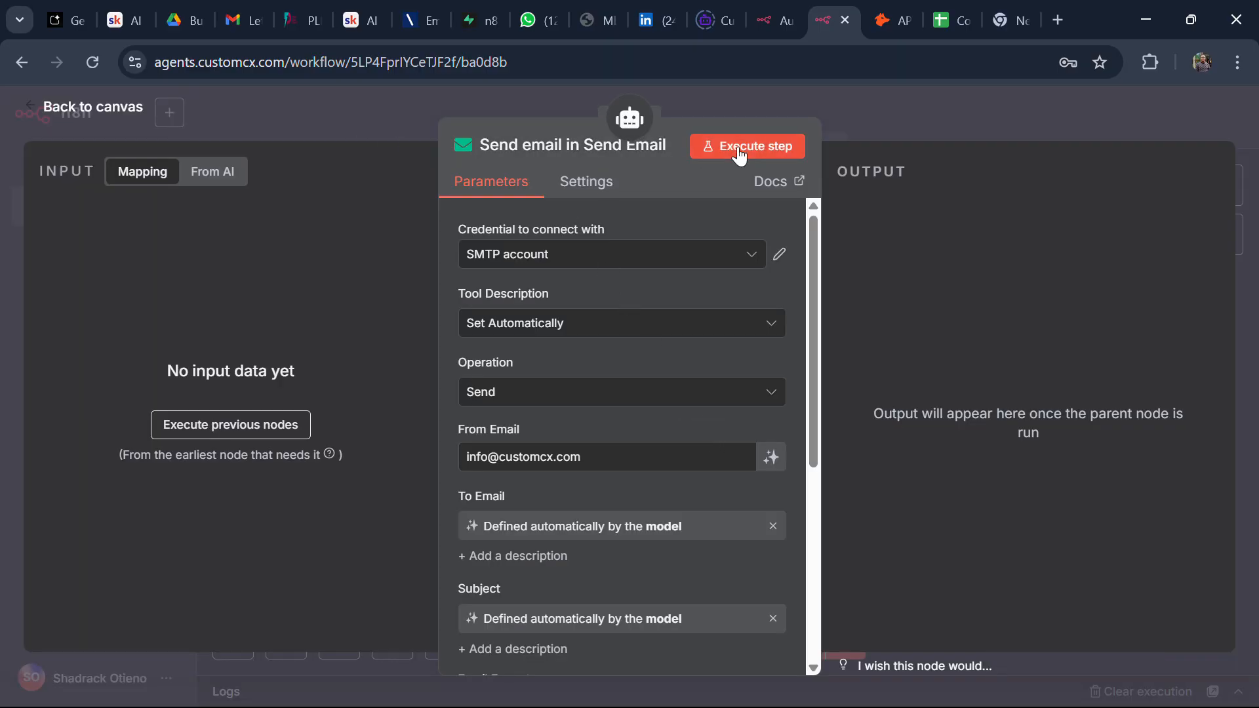
# Step: Back on the canvas, separate the overlapping Lead Sheet and Creating Field for Updating "Sent" nodes
pyautogui.click(80, 108)
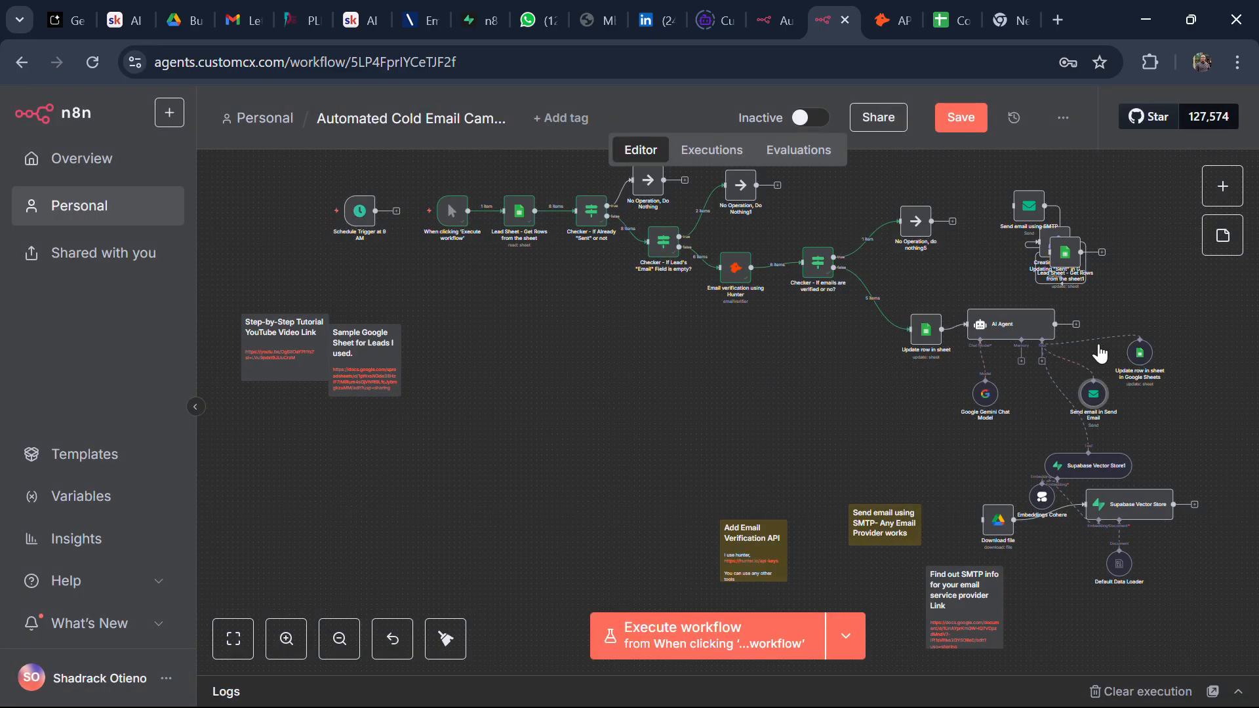
pyautogui.moveTo(1066, 253); pyautogui.dragTo(1093, 195)
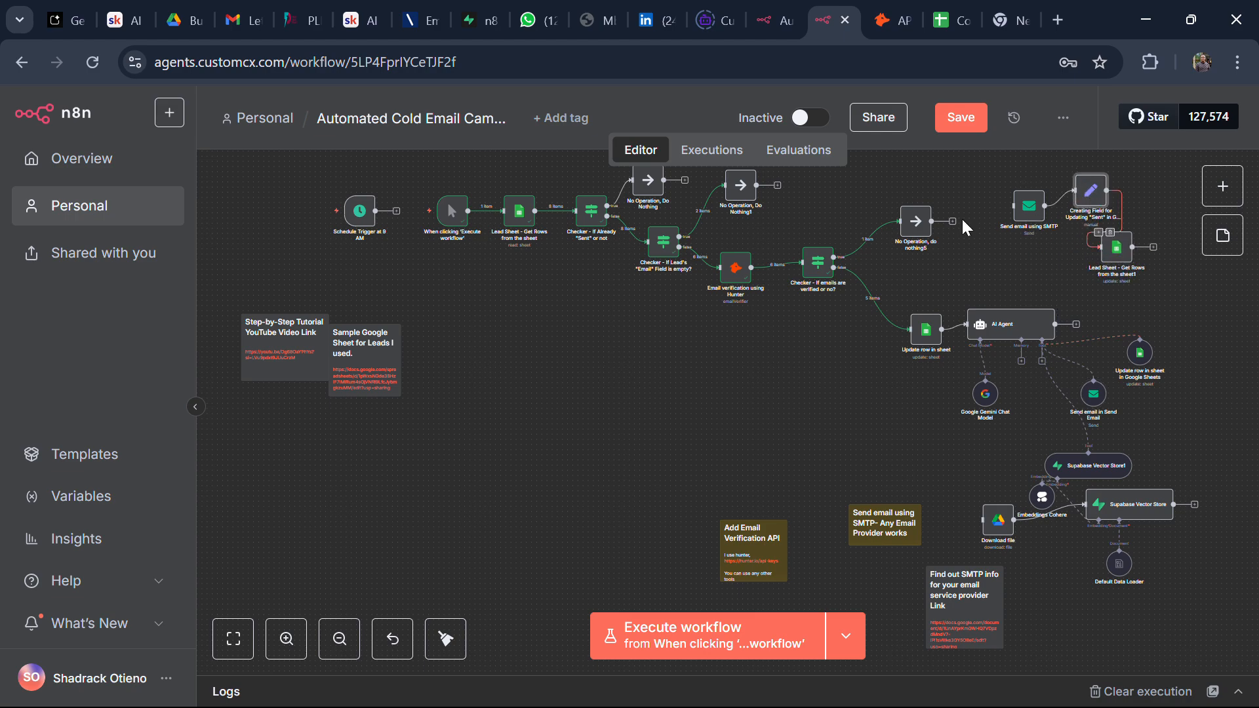